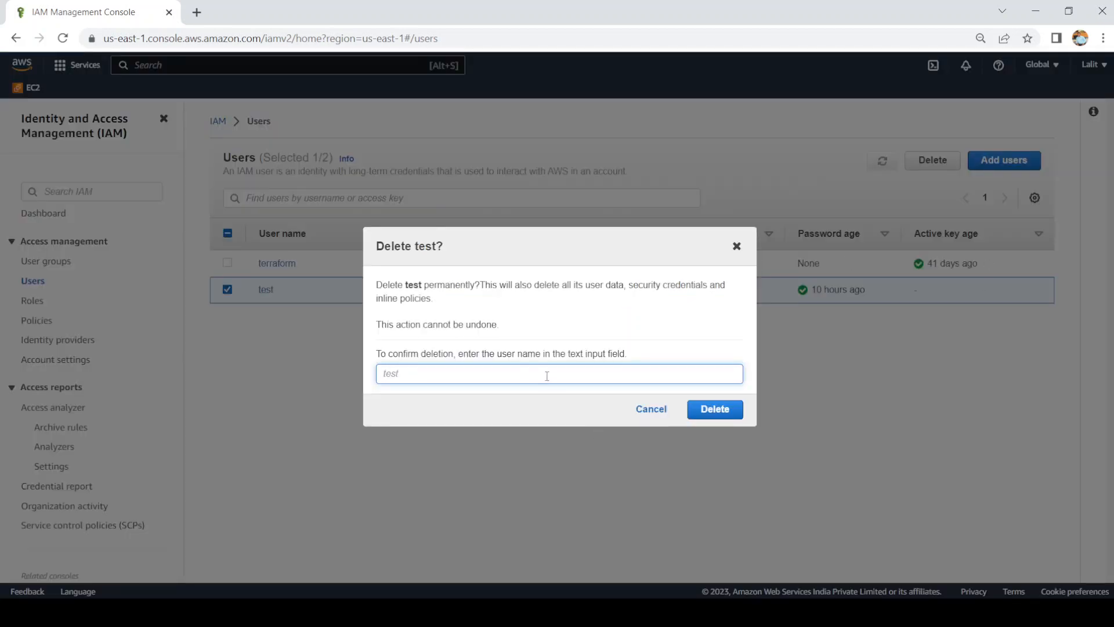
Step: Enter 'test' as the deletion confirmation and permanently delete IAM user test
text(te)
key(BackSpace)
text(test)
click(705, 409)
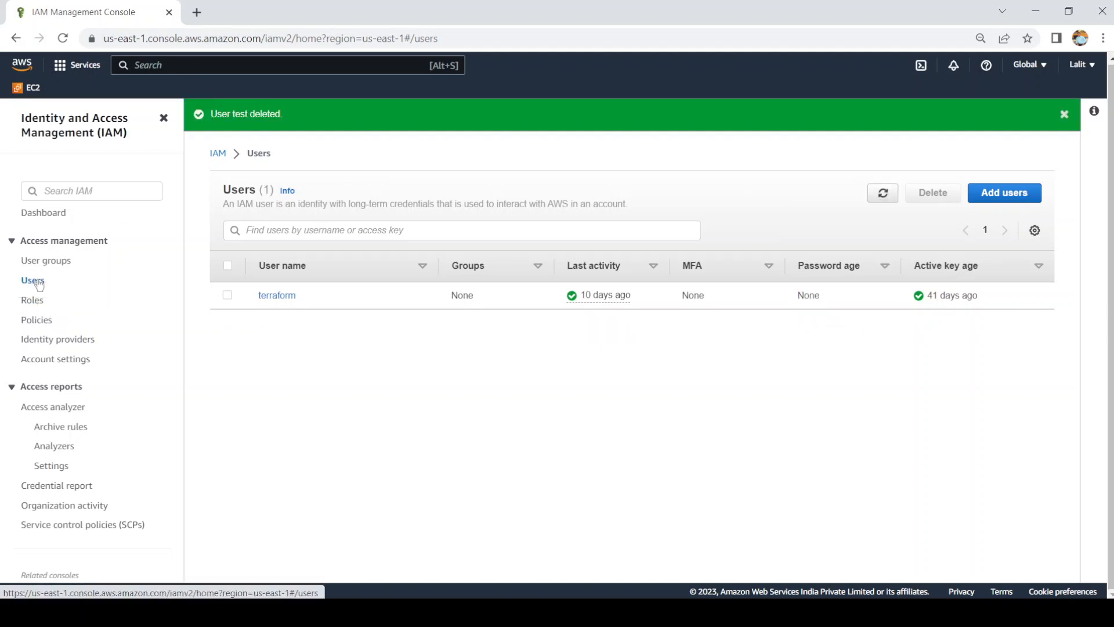
Step: Add user 'test' with console access, autogenerated password and no forced reset, then continue to permissions
click(1006, 197)
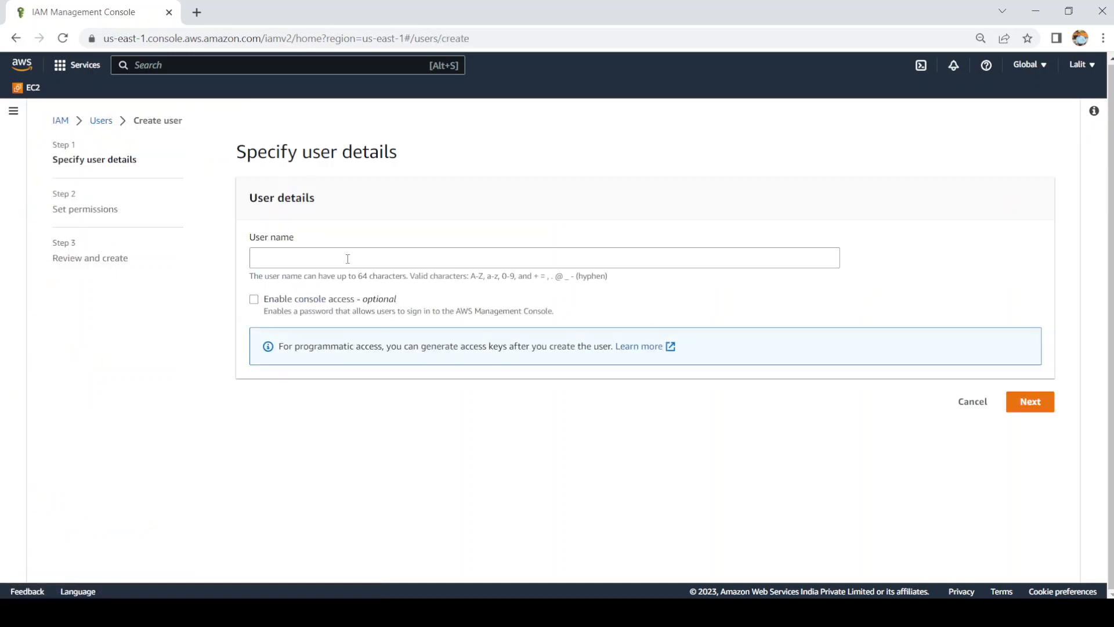
click(348, 259)
text(test)
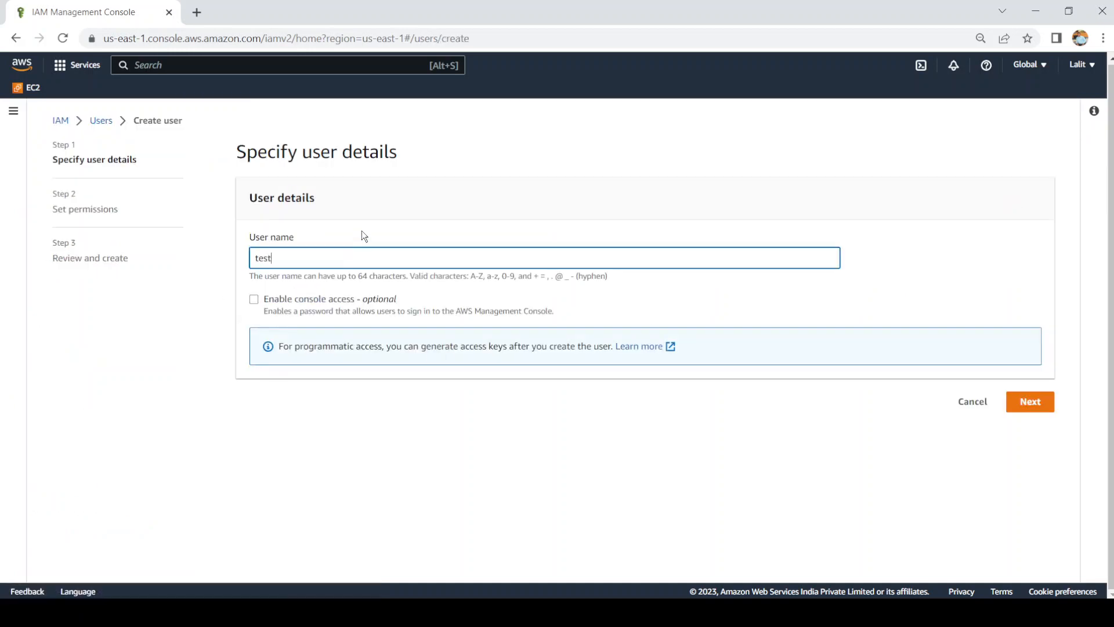
click(256, 304)
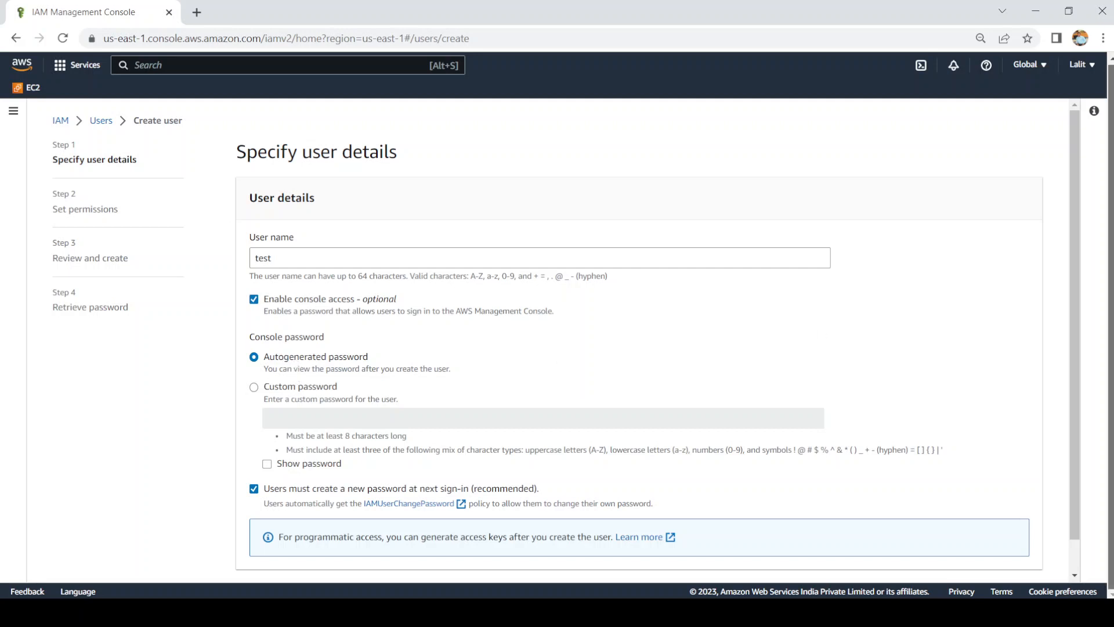
scroll(1078, 334, down, 1)
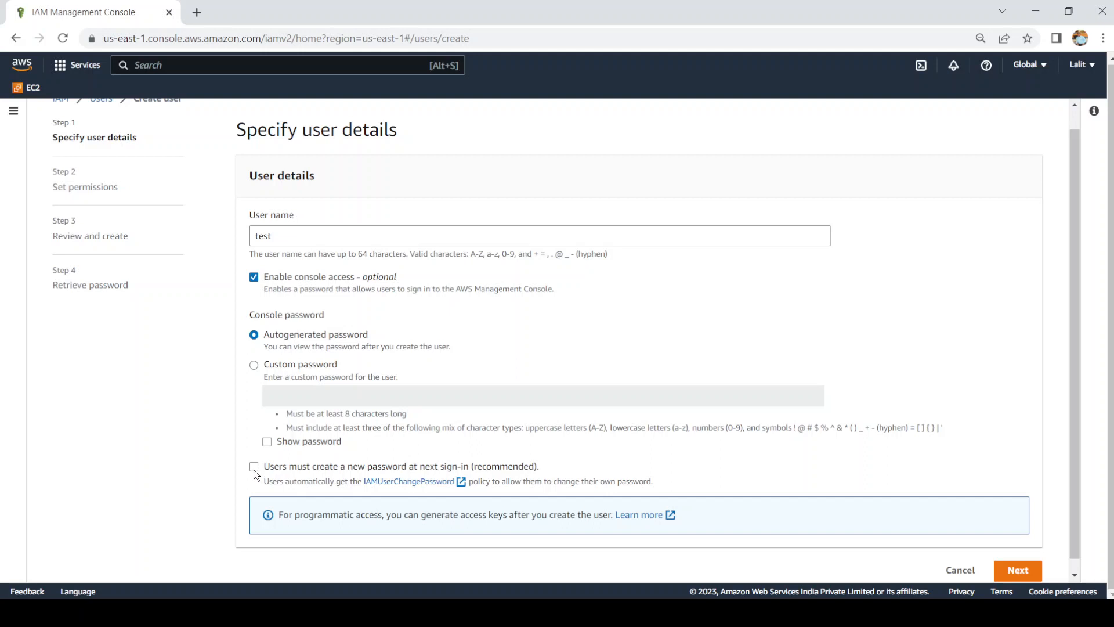
click(1017, 580)
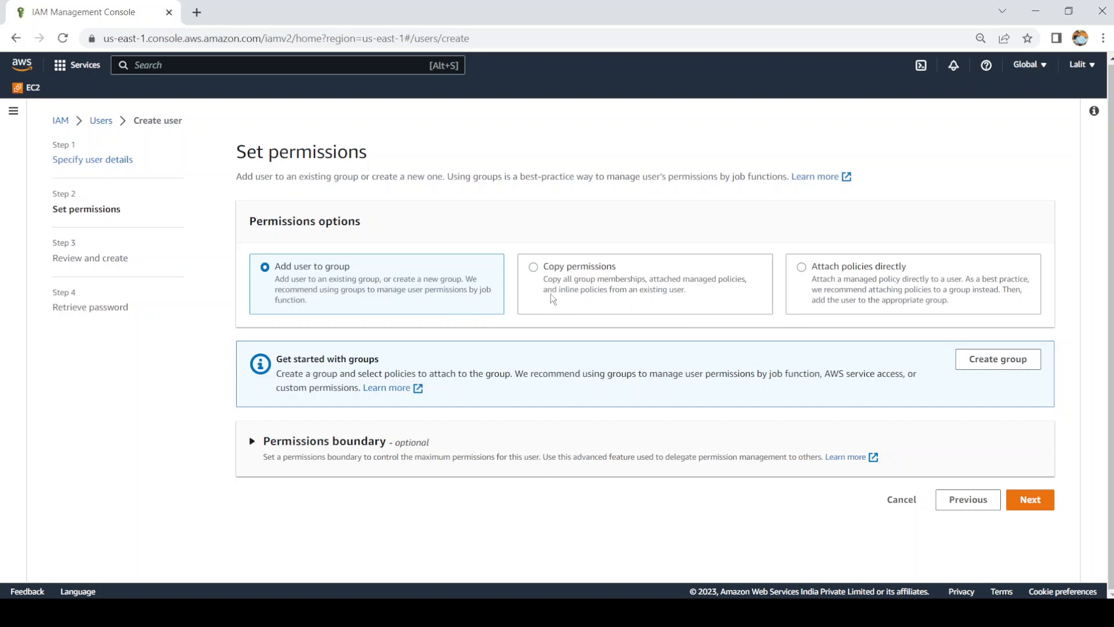
Step: Choose Attach policies directly but select no policy, advancing to Review and create
click(802, 268)
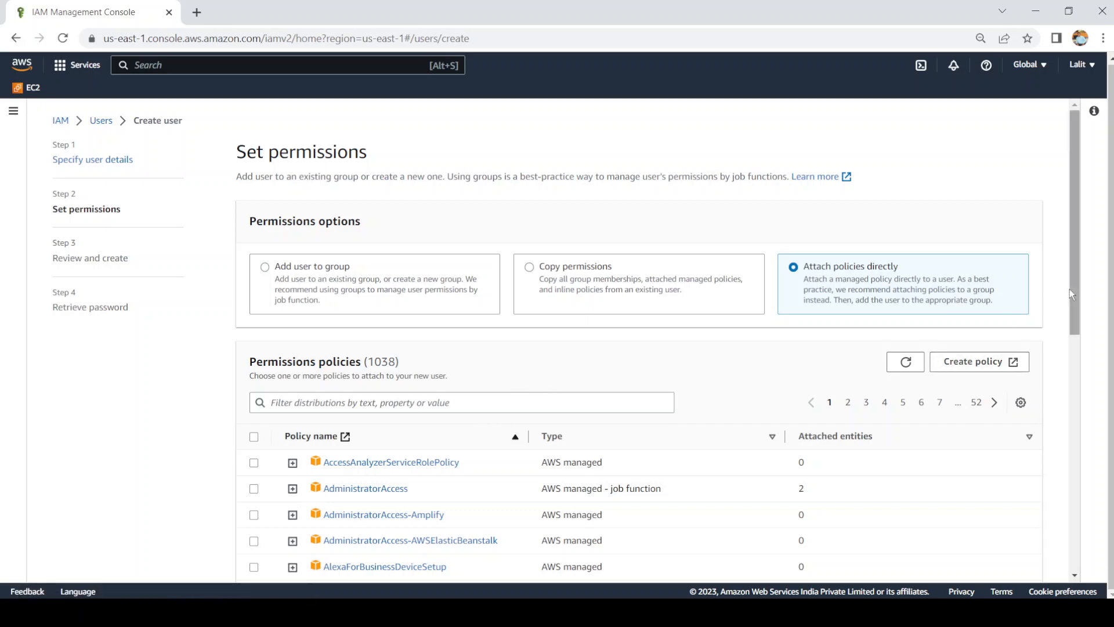
drag(1072, 293, 1077, 547)
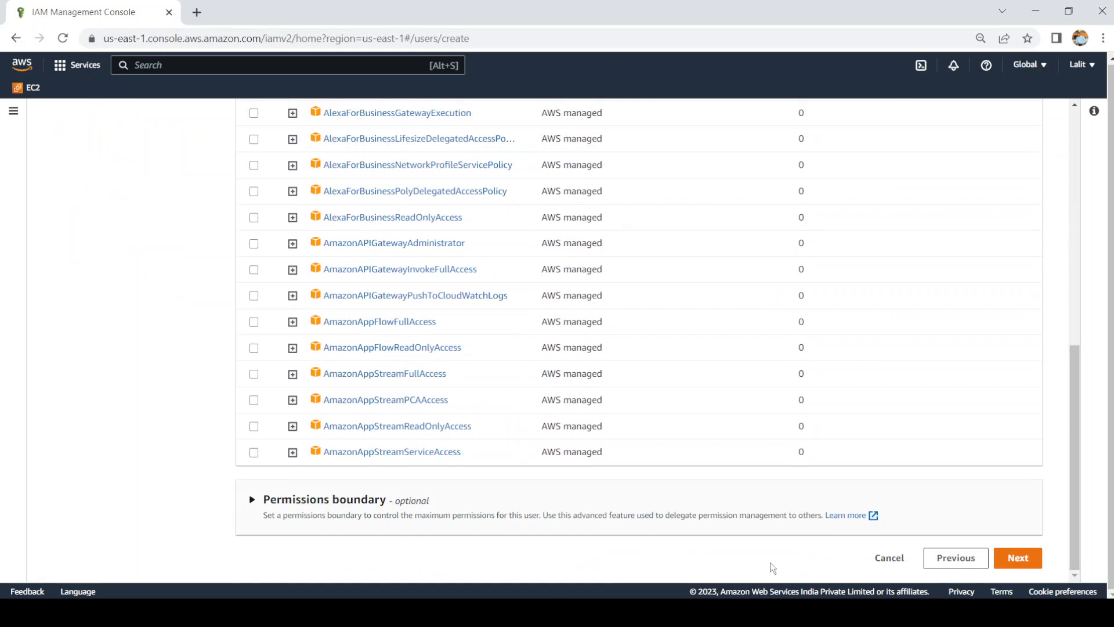
click(1018, 562)
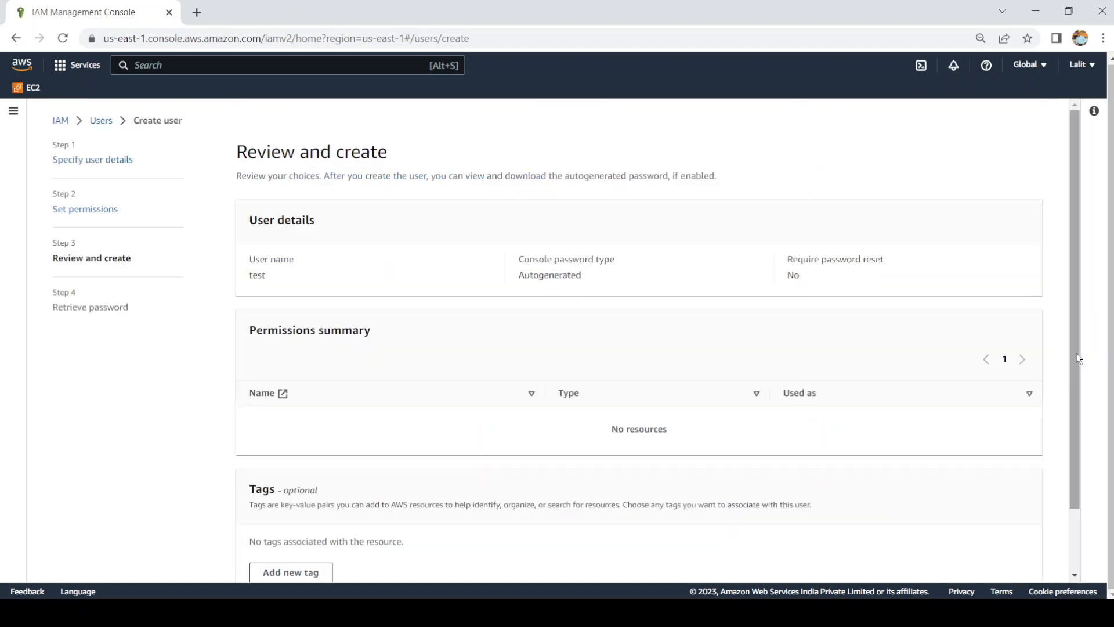
Step: Create user test and copy its console sign-in URL from the Retrieve password page
scroll(1079, 406, down, 1)
scroll(1080, 435, down, 1)
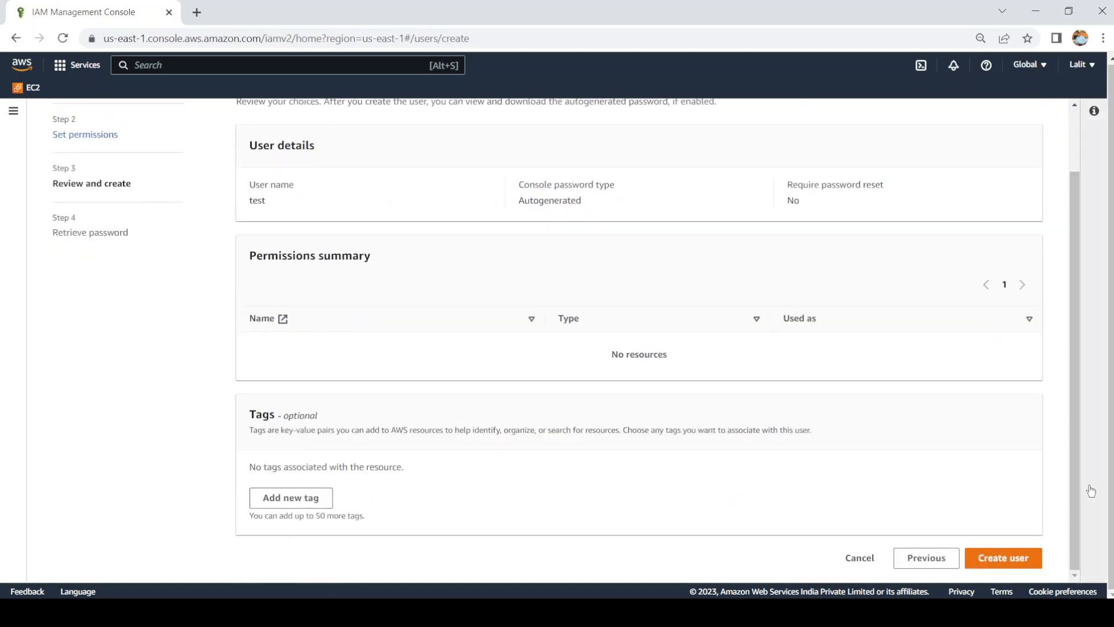
click(993, 565)
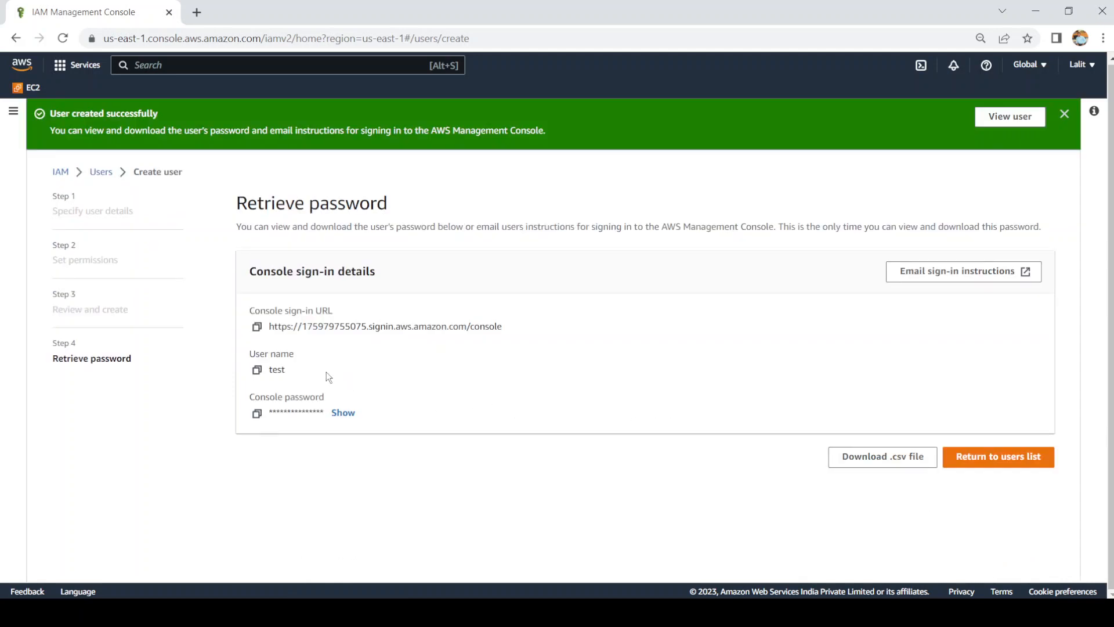
click(257, 328)
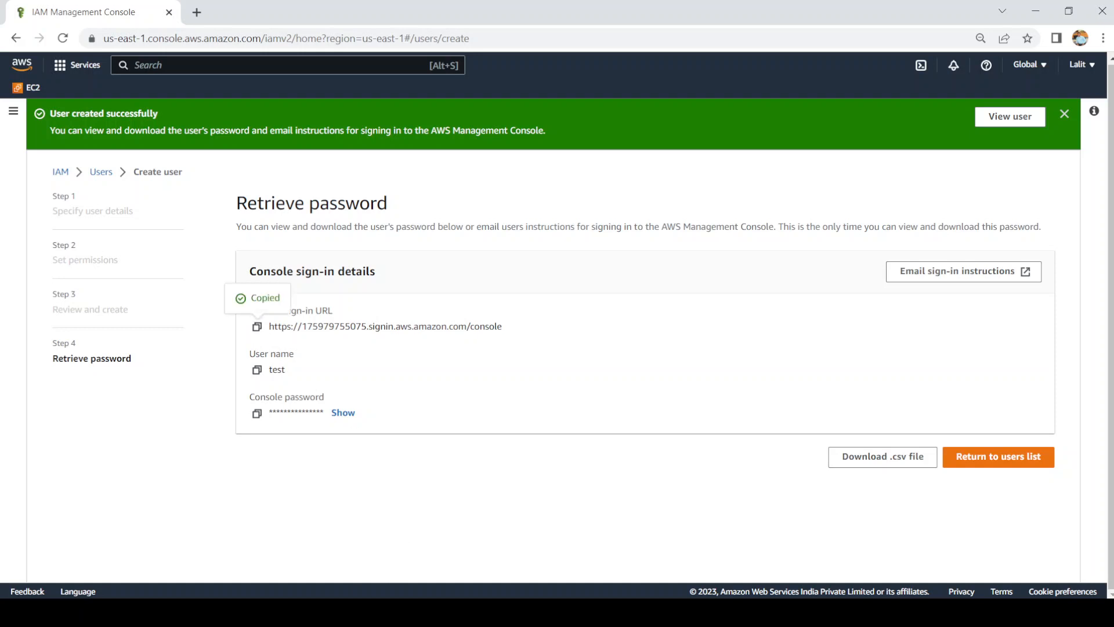
Step: Load the copied console sign-in URL in the Edge window
key(alt+Tab)
key(ctrl+v)
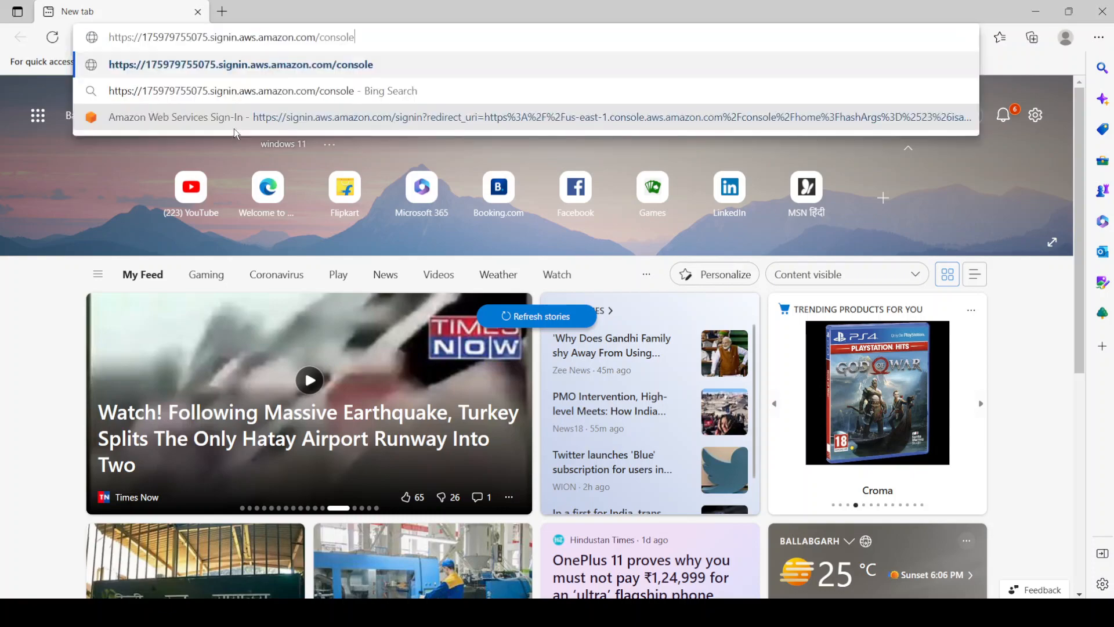
key(Return)
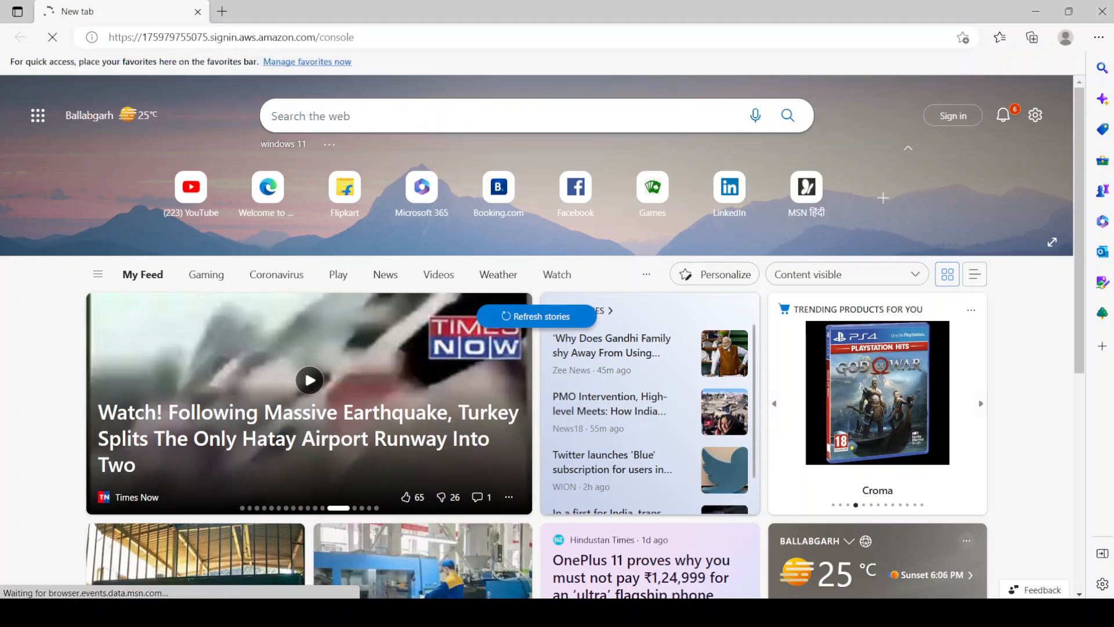
Step: Sign in as user test with the copied console password, declining to save it
key(alt+Tab)
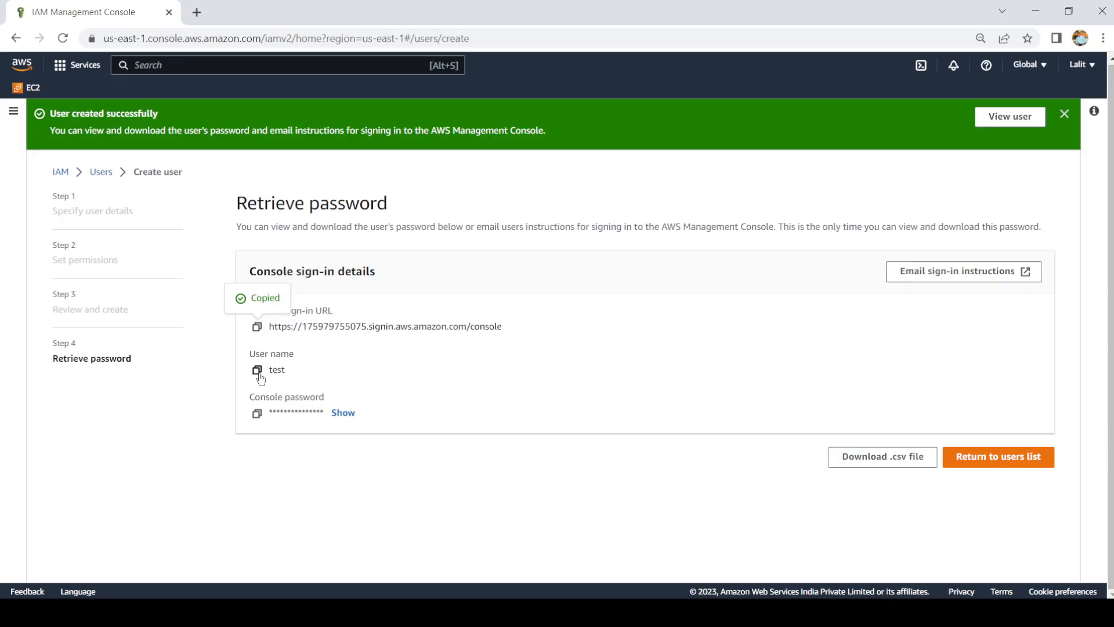
click(257, 413)
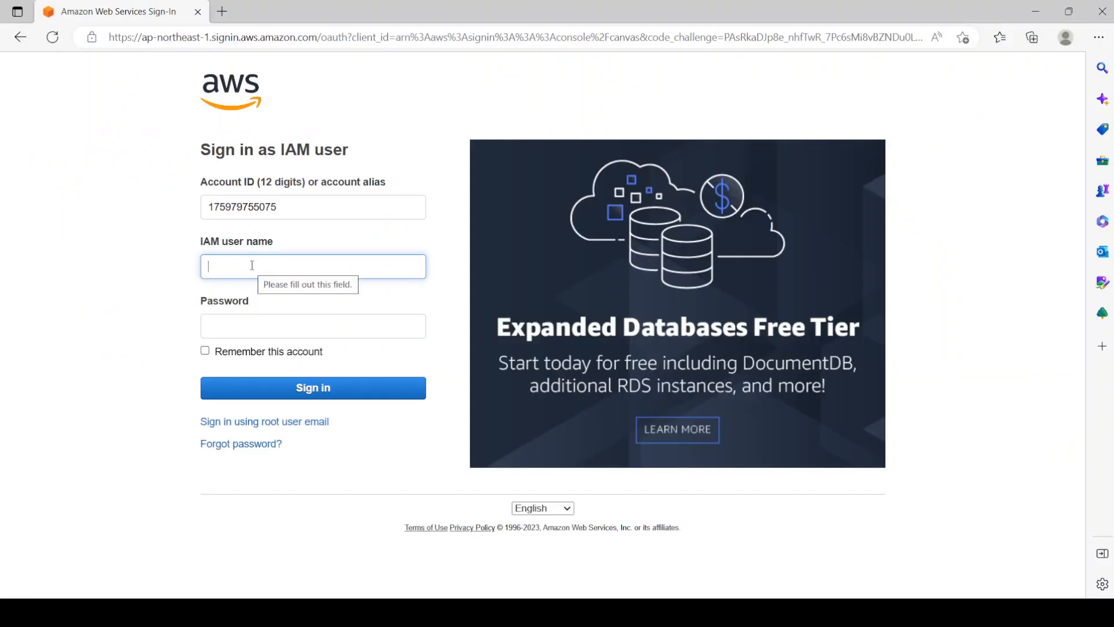
text(test)
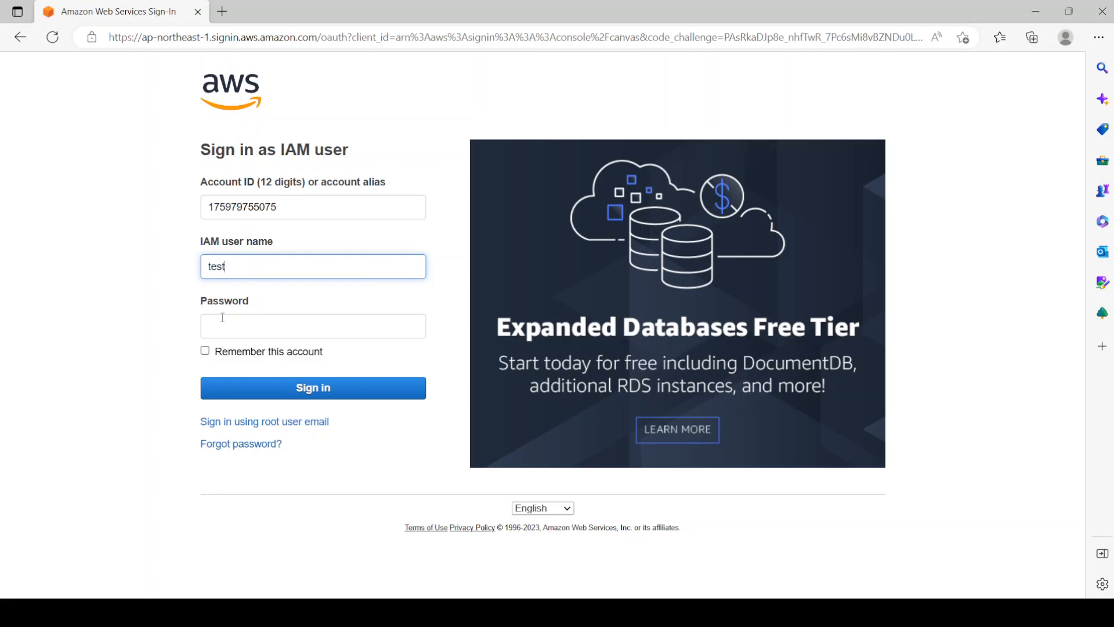
click(222, 318)
key(ctrl+v)
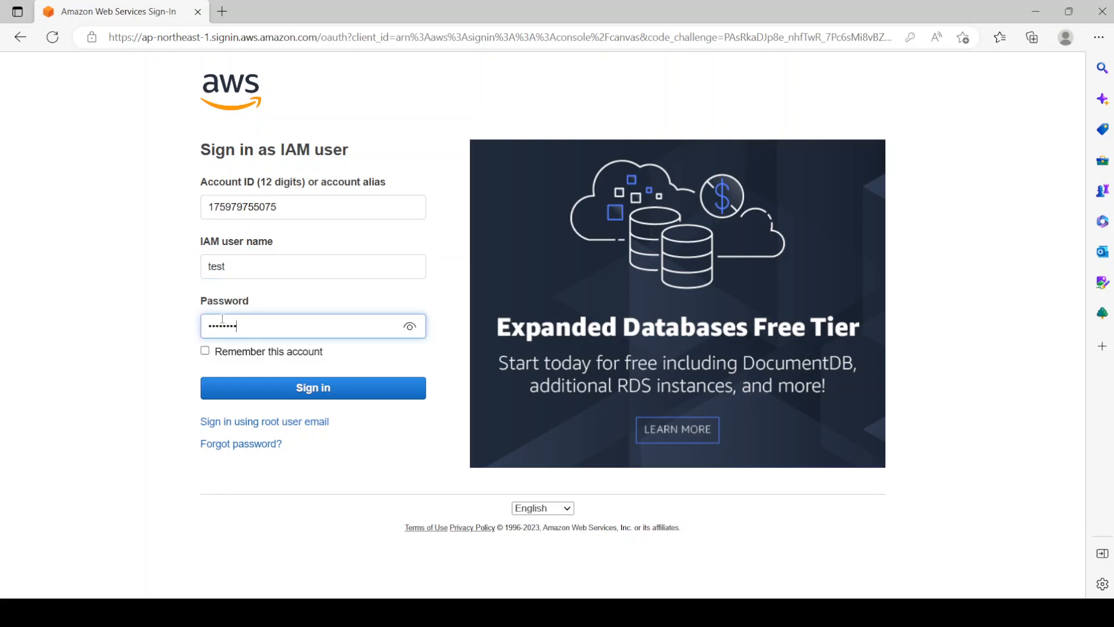
key(Return)
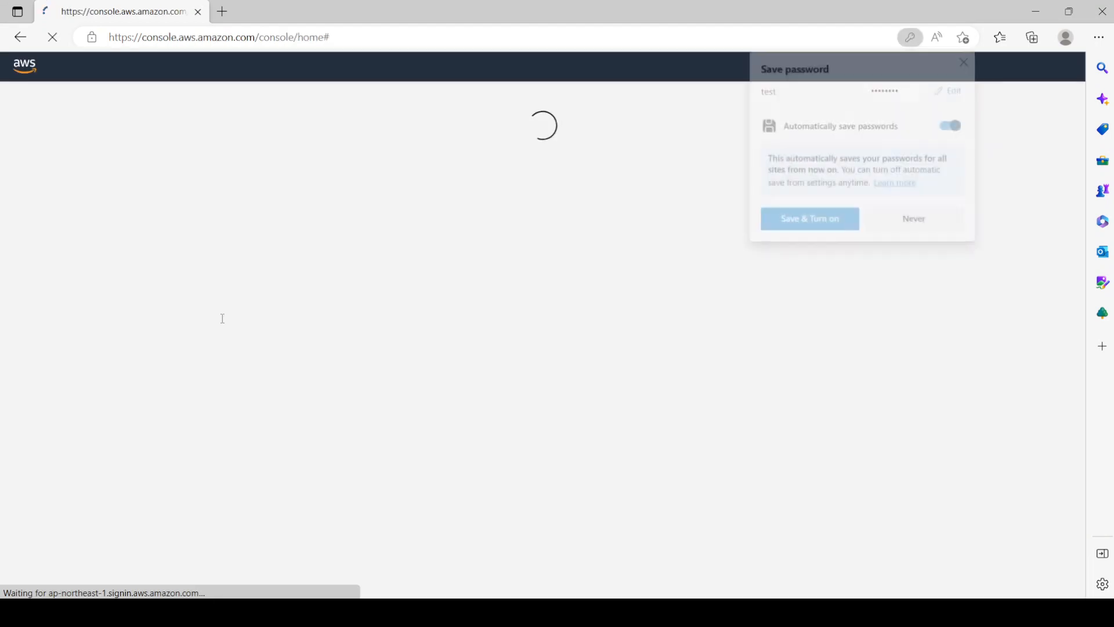
click(933, 223)
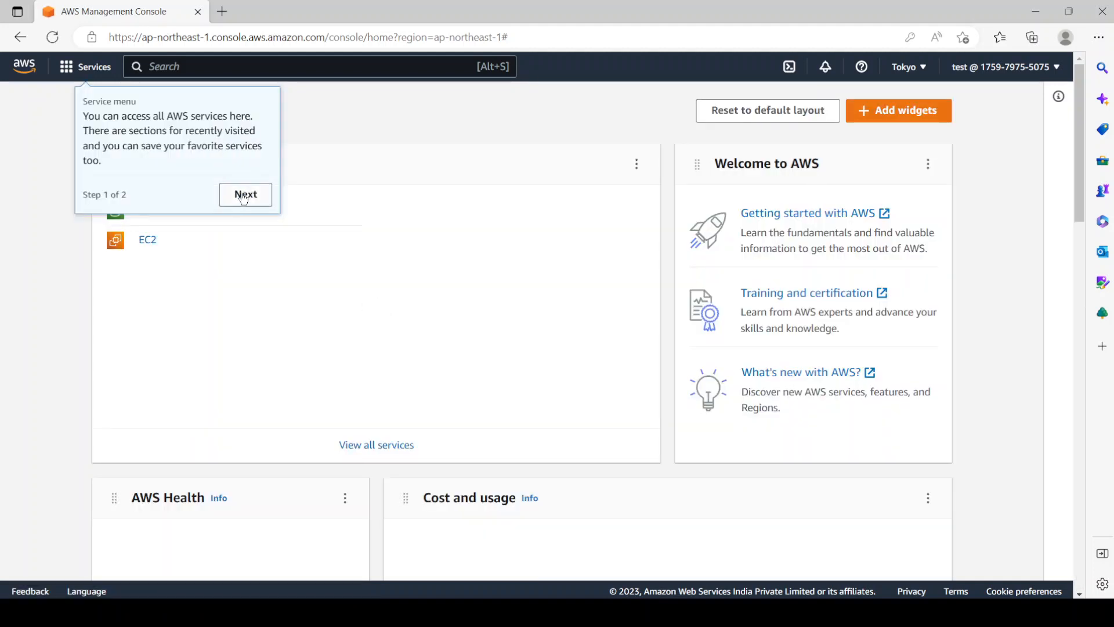
Step: Skip ahead in the welcome tour, open the EC2 dashboard as test, and dismiss the search tip
click(246, 194)
click(147, 240)
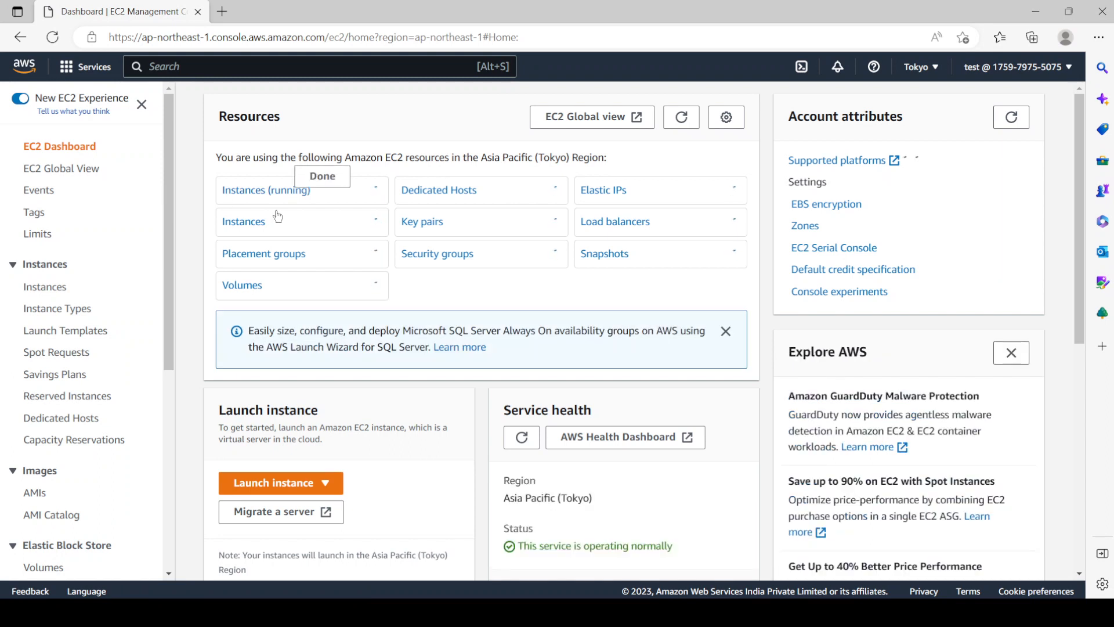
click(308, 176)
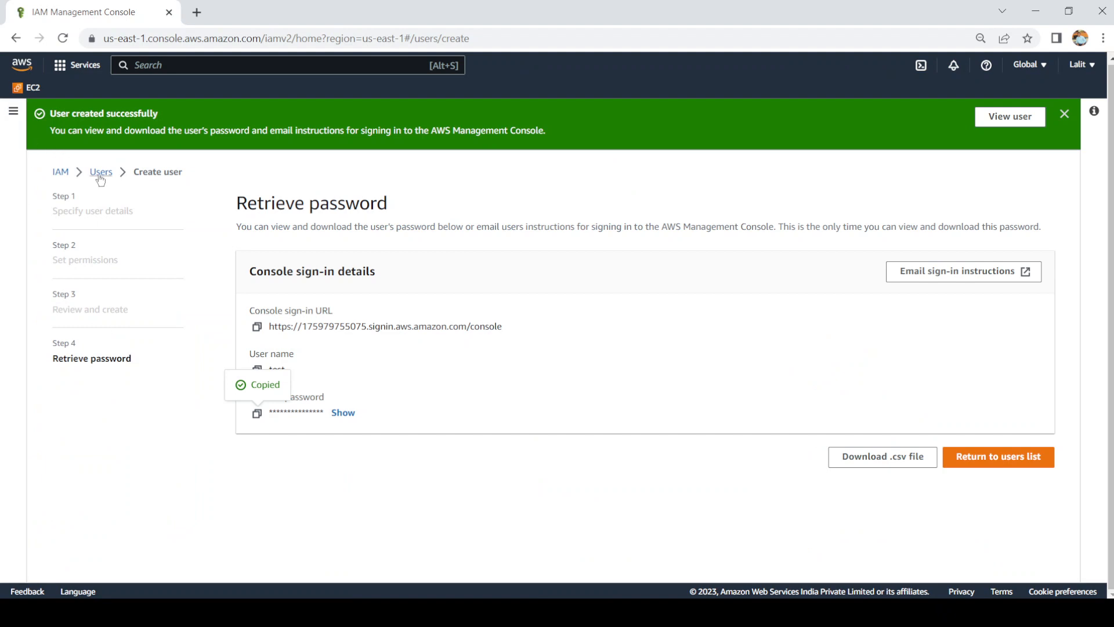
Step: From the Users list, open user test and choose Add permissions
click(100, 176)
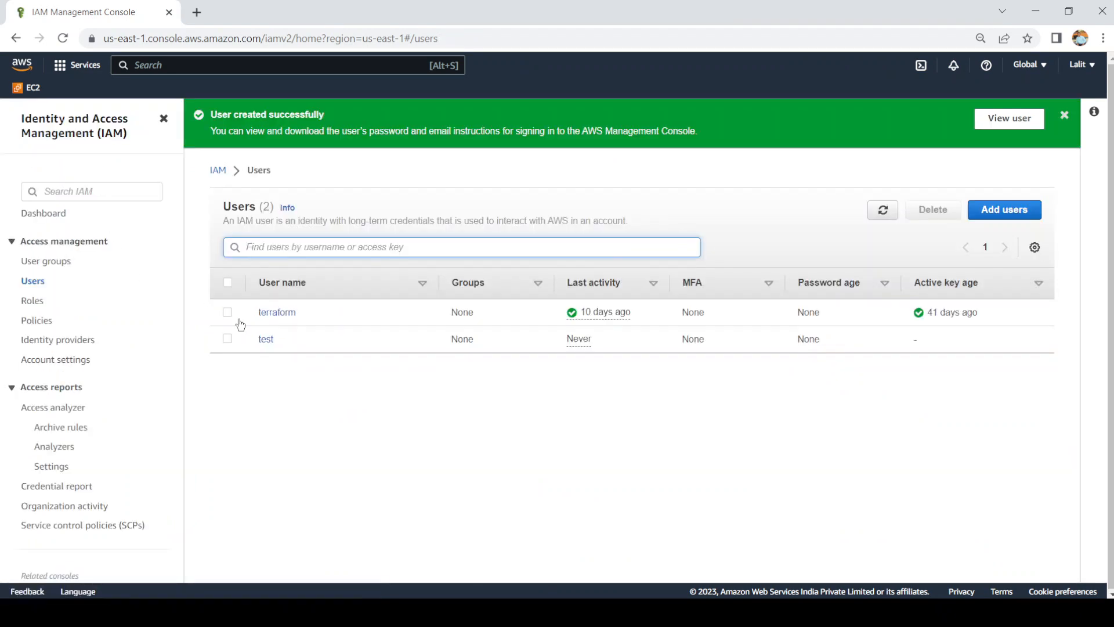
click(266, 341)
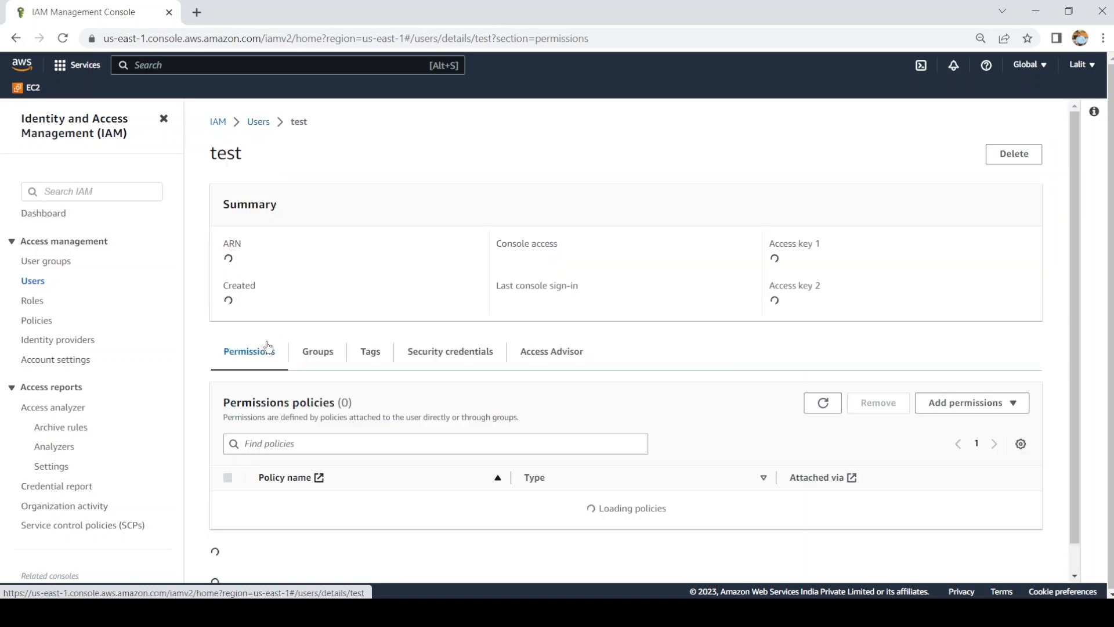
click(1012, 406)
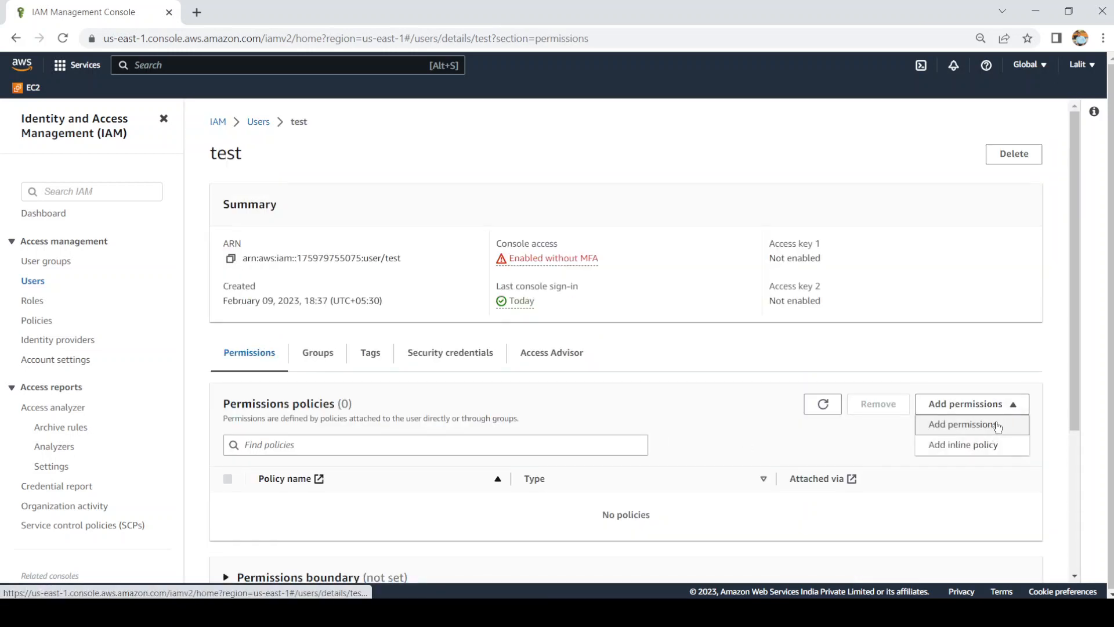
click(996, 425)
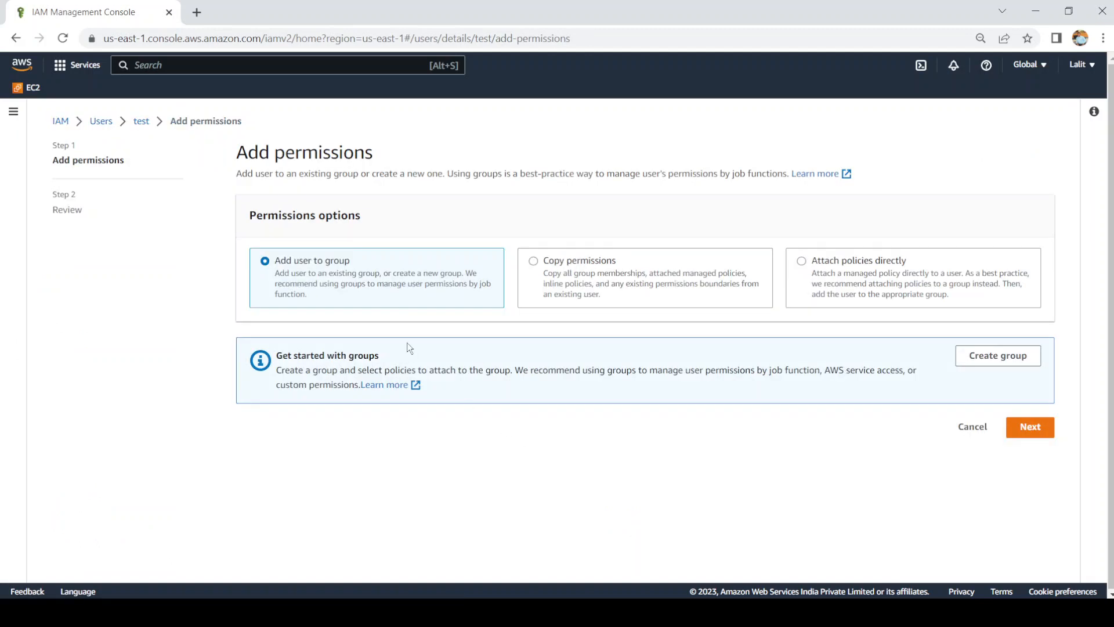
Step: Under Attach policies directly, search 'ec2' and tick AmazonEC2FullAccess
click(808, 261)
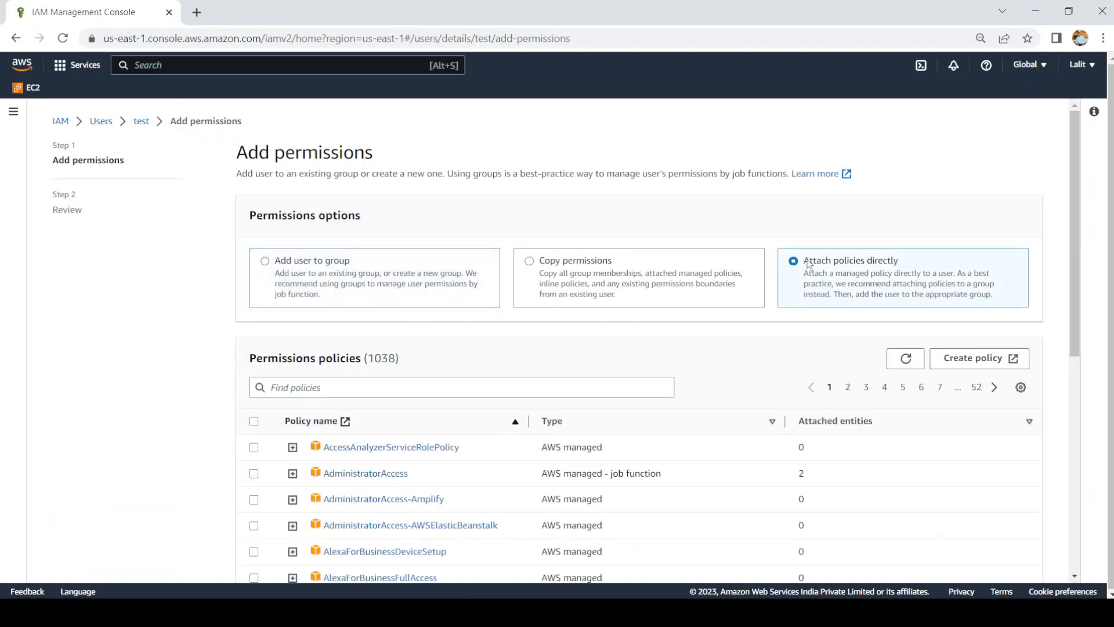
click(511, 384)
text(ec2)
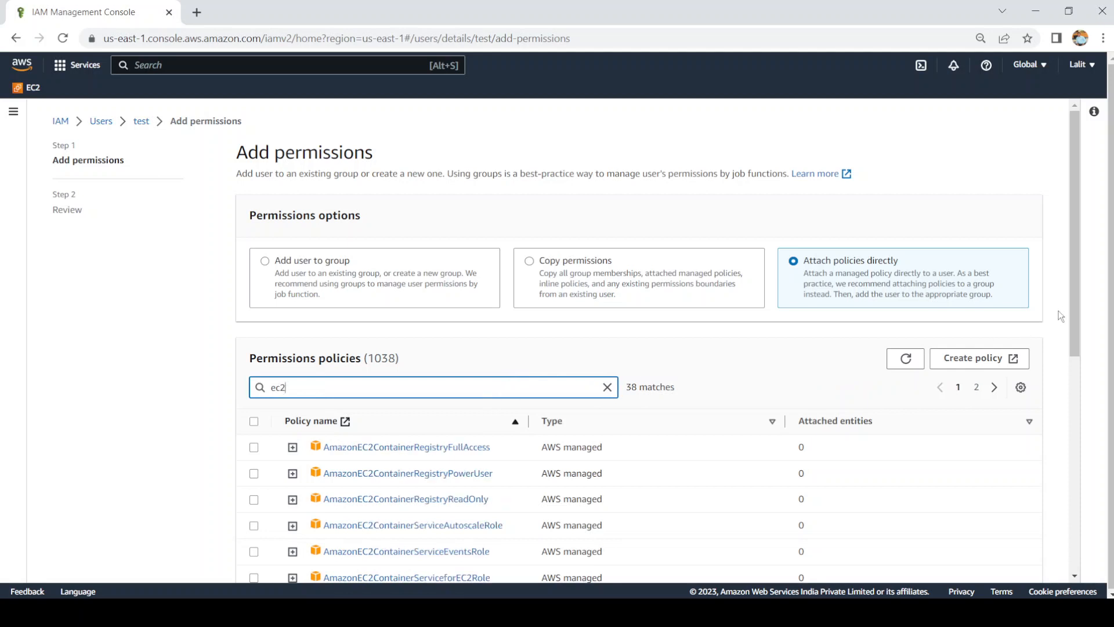
drag(1075, 305, 1084, 377)
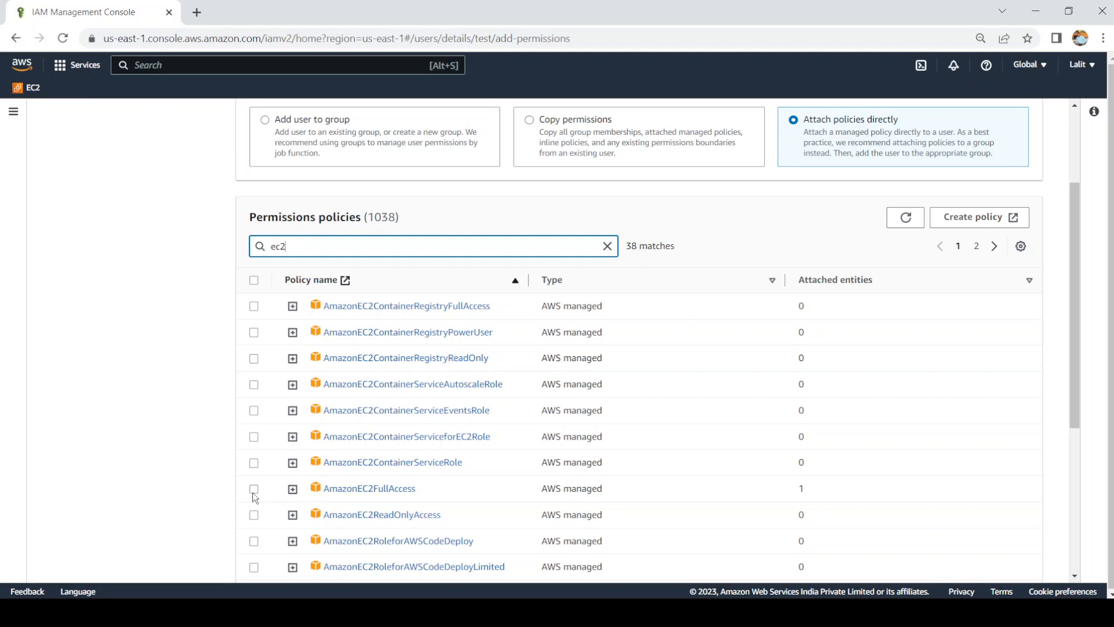
drag(1074, 382, 1082, 429)
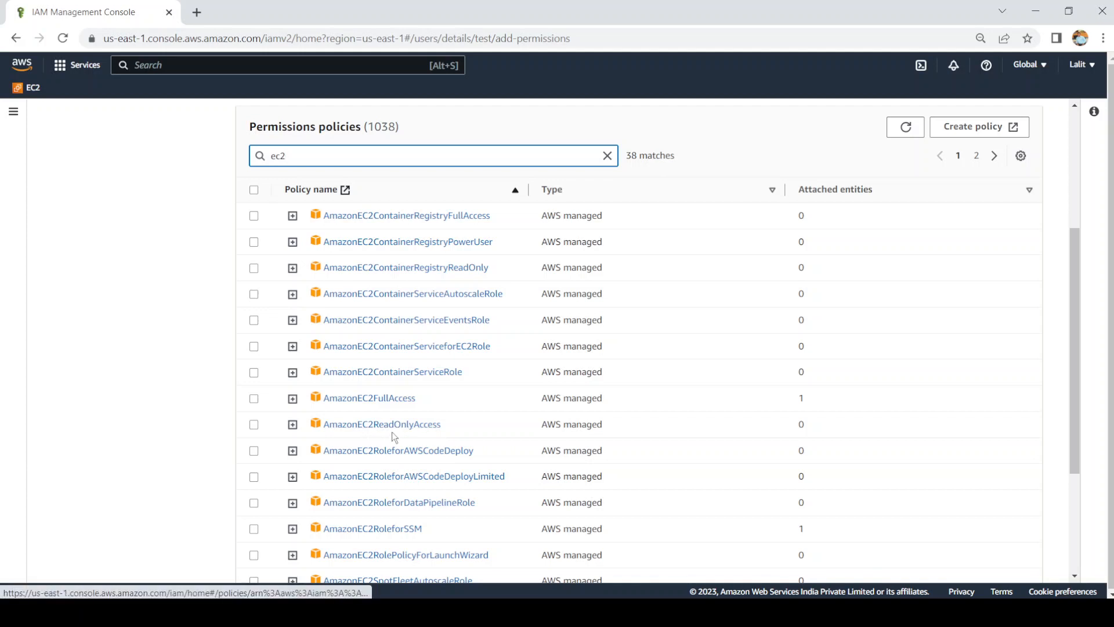
click(254, 398)
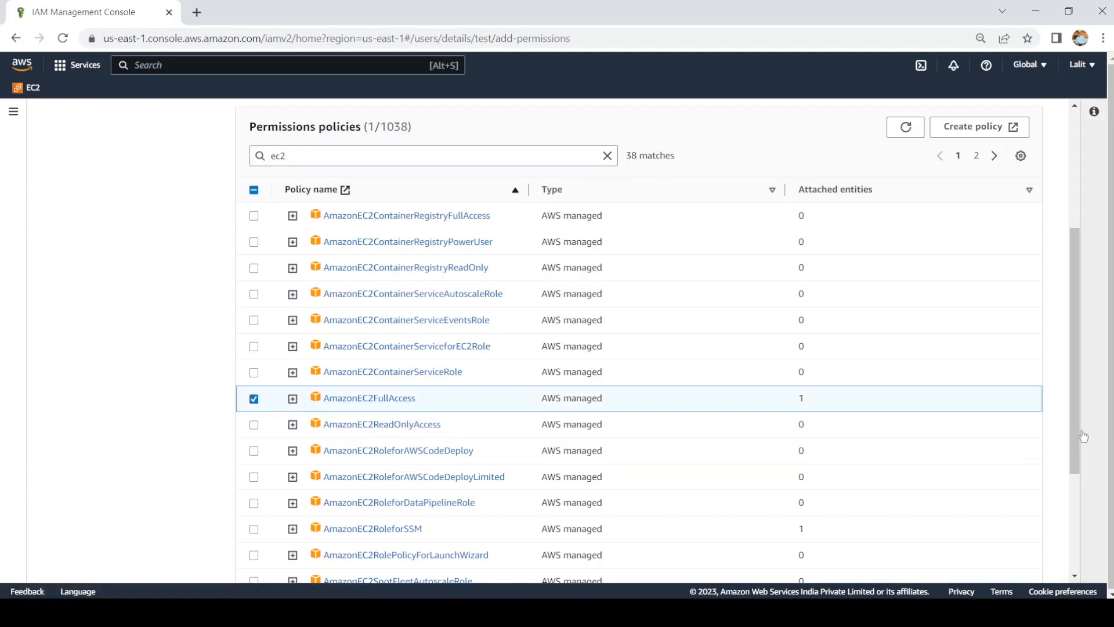
Step: Review the AmazonEC2FullAccess selection and add it to user test
drag(1082, 436, 1084, 492)
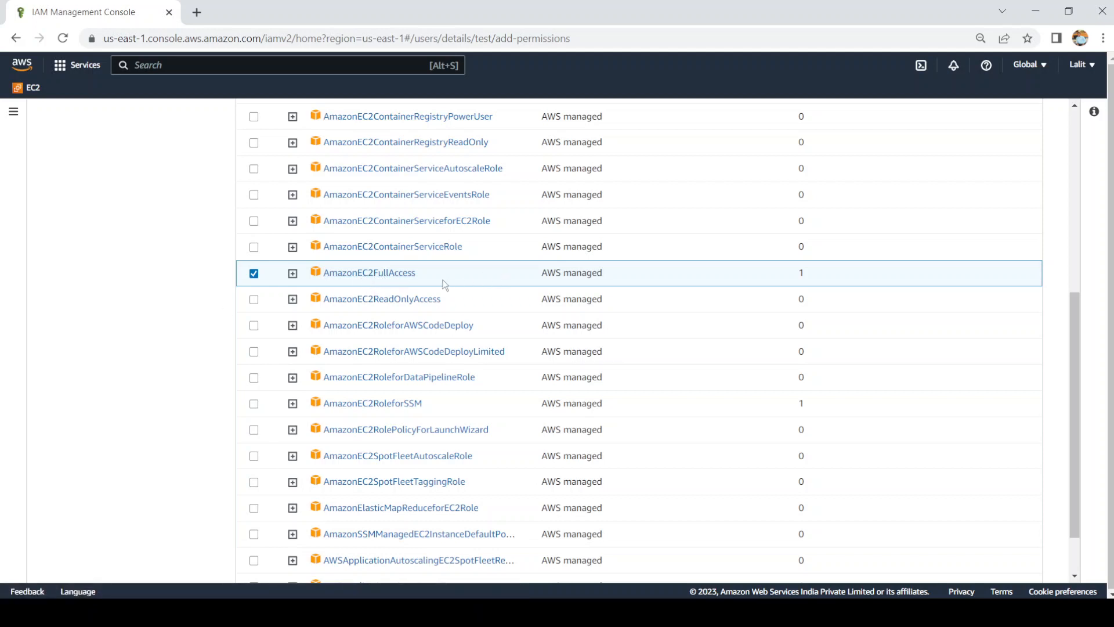
drag(415, 273, 349, 277)
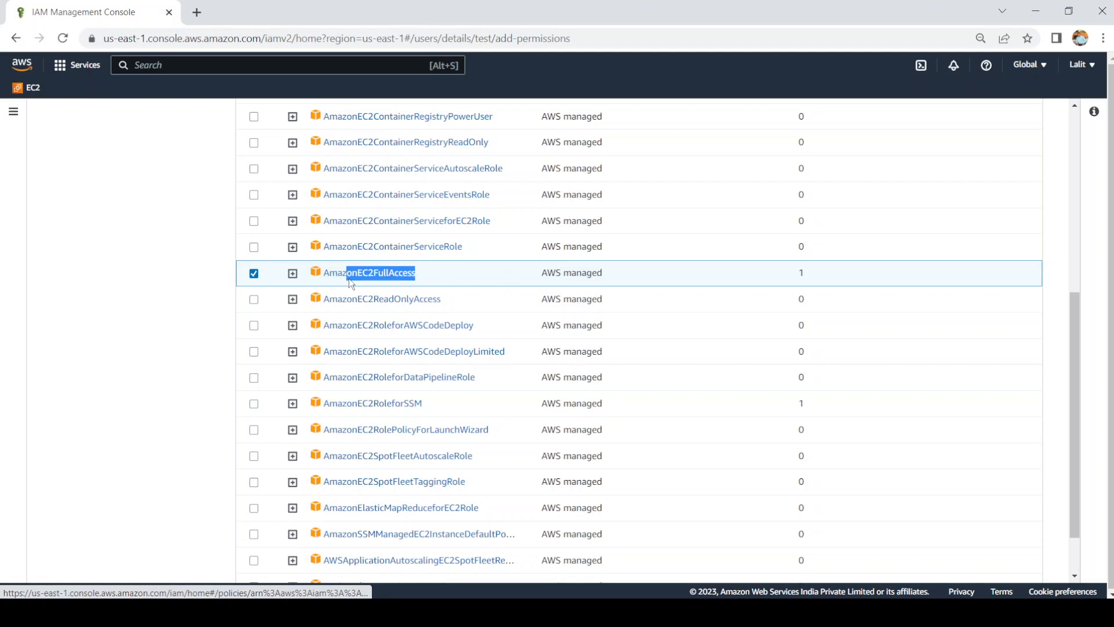
click(204, 364)
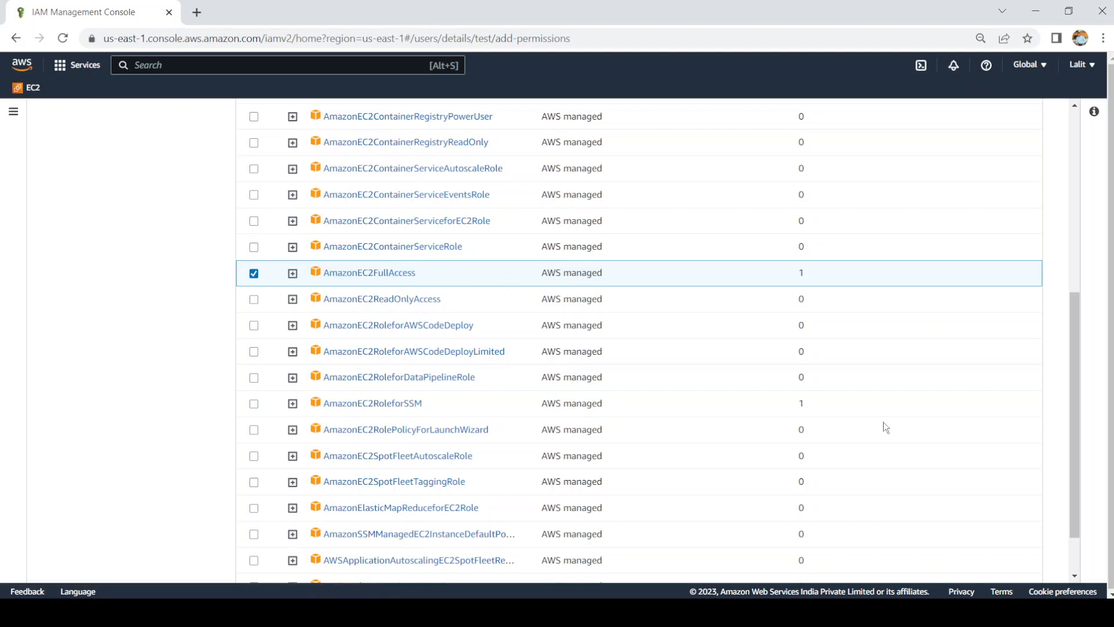
drag(1074, 525, 1081, 558)
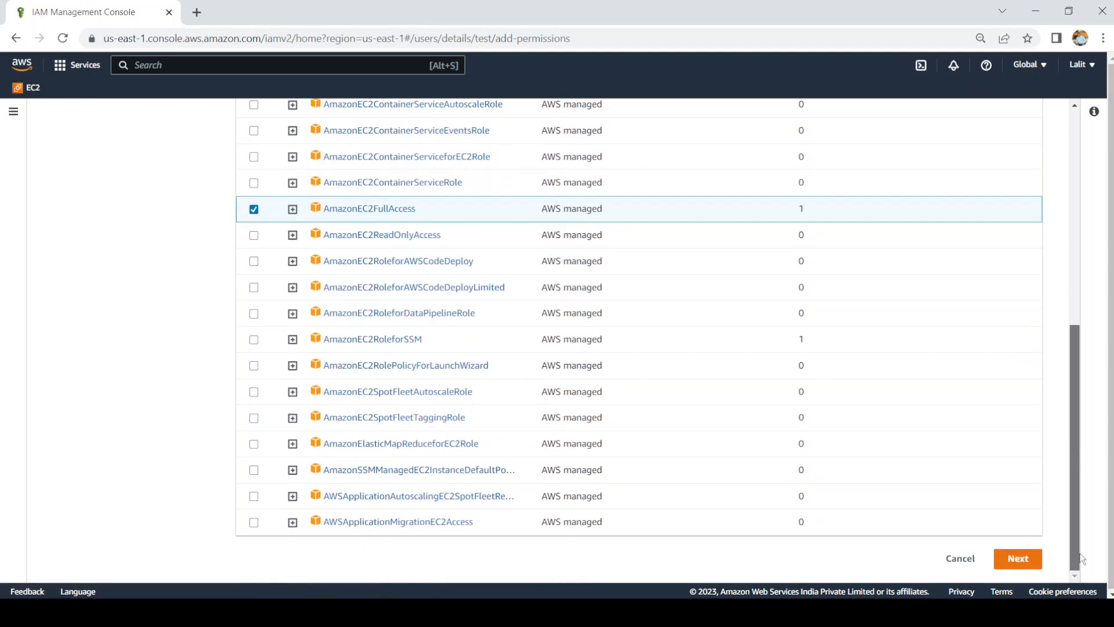
click(1016, 563)
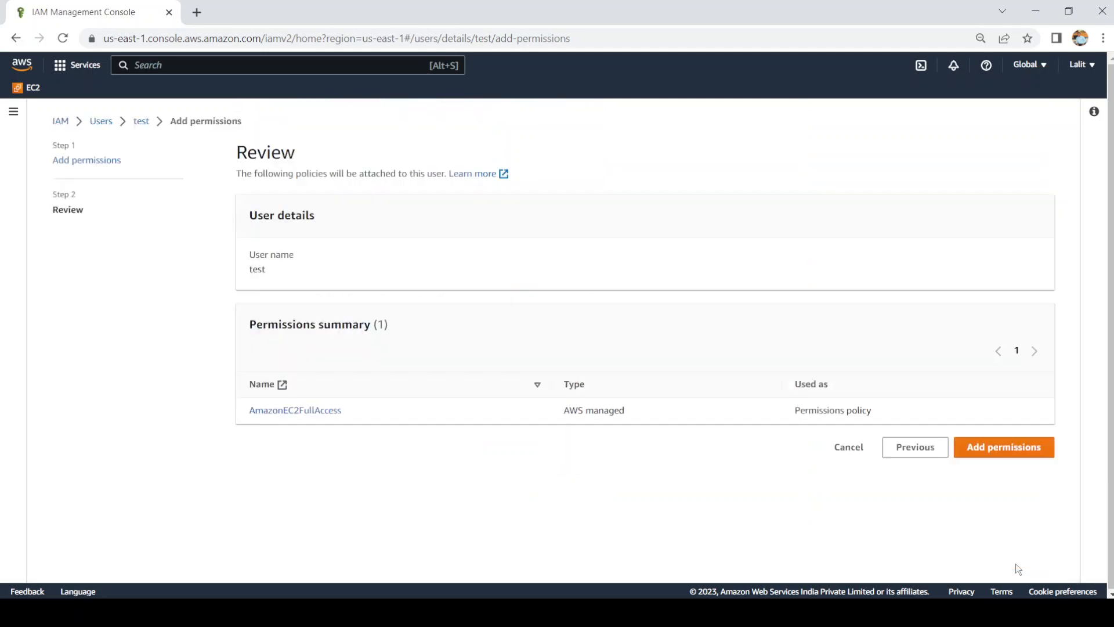
click(1001, 458)
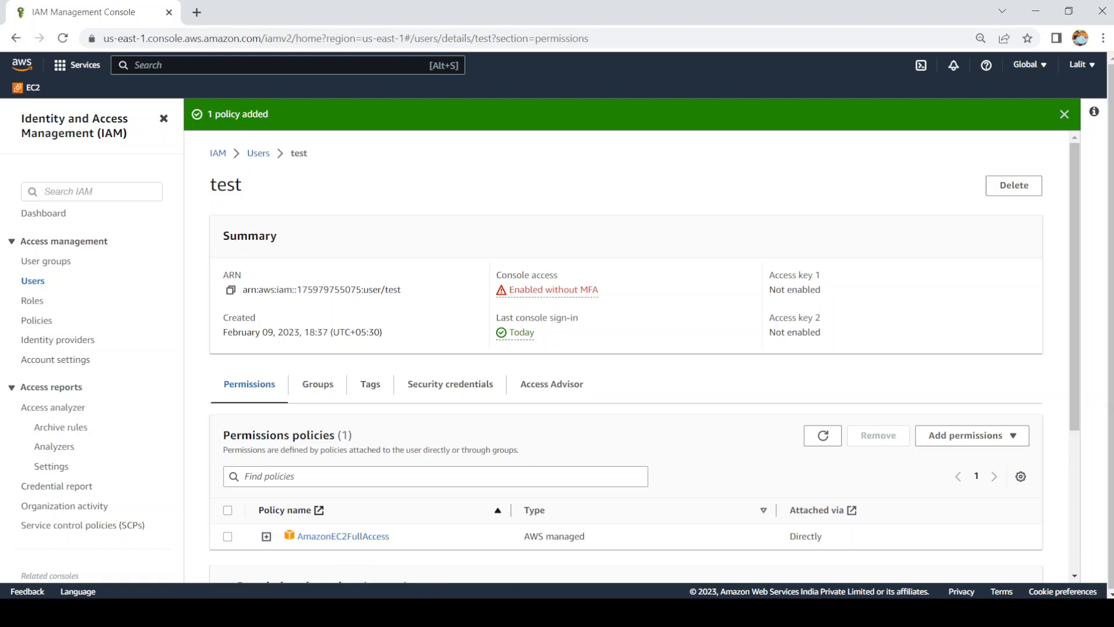
Step: Reload the test user's EC2 Dashboard in Edge, then bring up the Chrome IAM tab's context menu
key(alt+Tab)
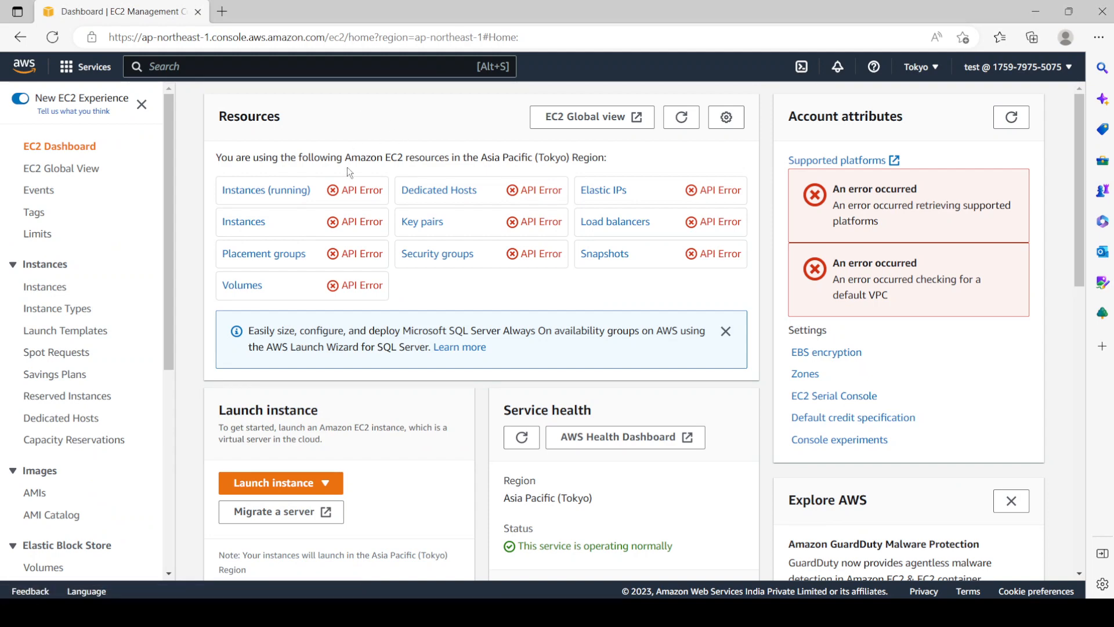
click(51, 41)
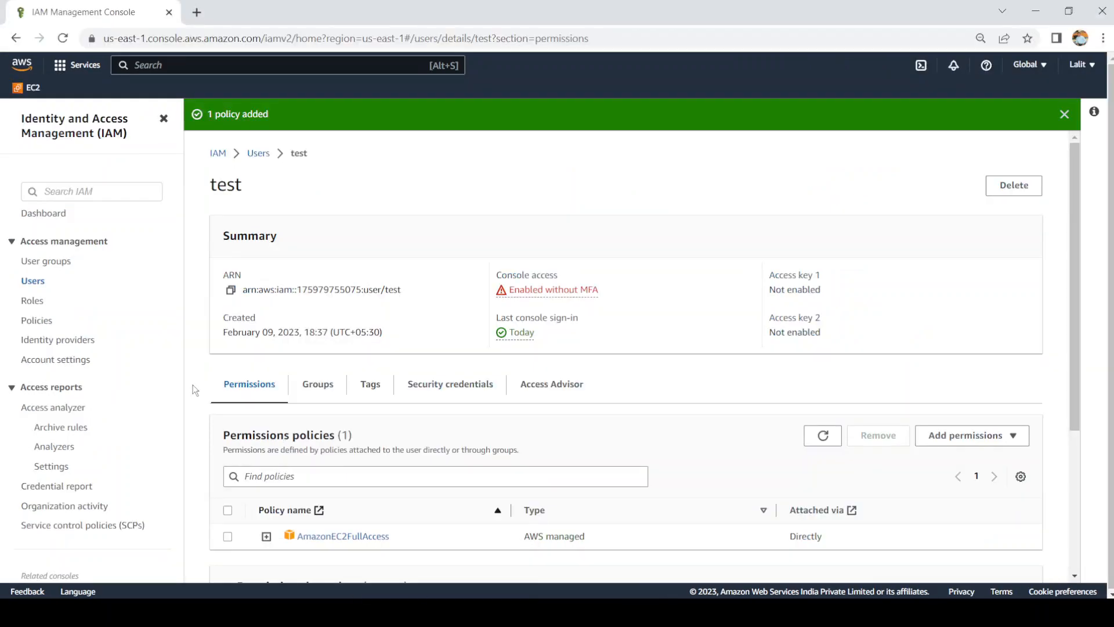
right_click(93, 4)
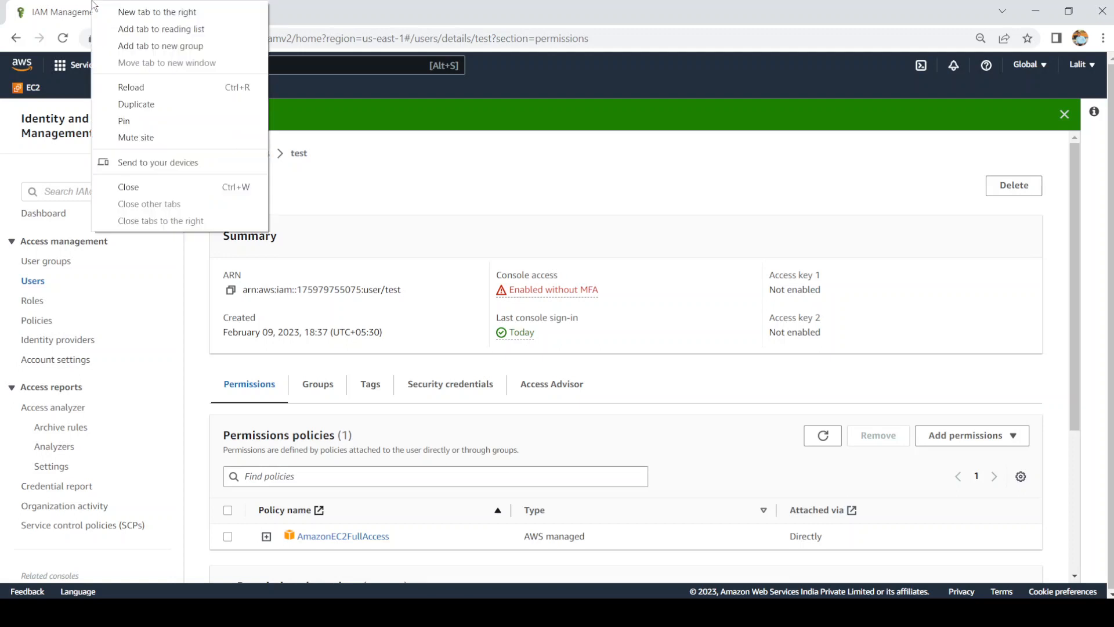
Step: Duplicate the IAM tab, open S3 there to see bucket test0902203, then return to the test user's window
click(159, 113)
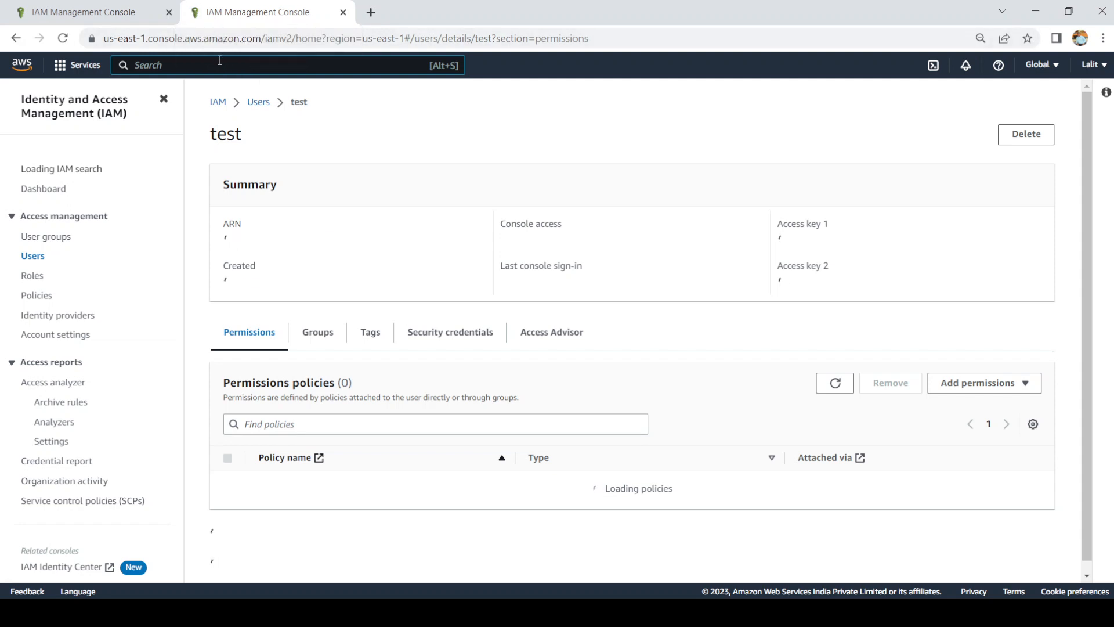
click(210, 65)
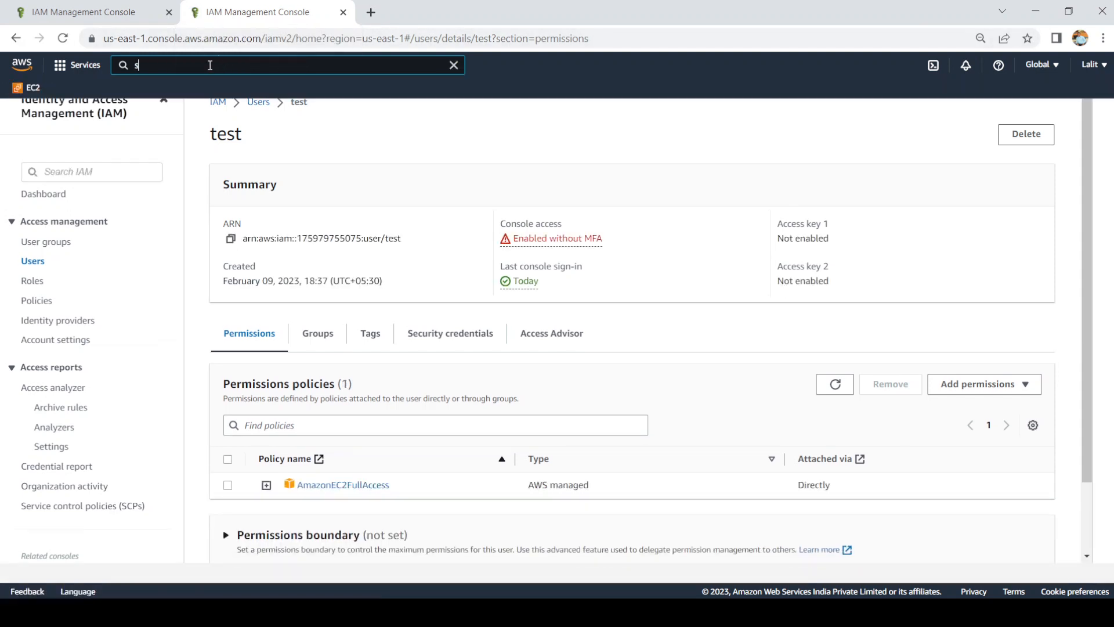
text(s3)
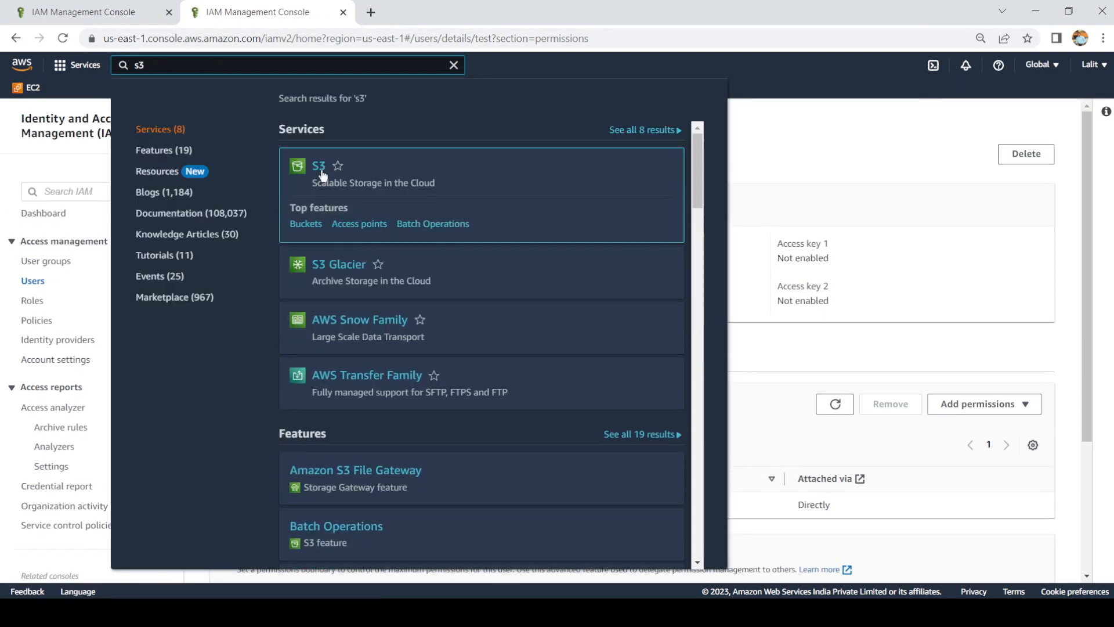
click(321, 169)
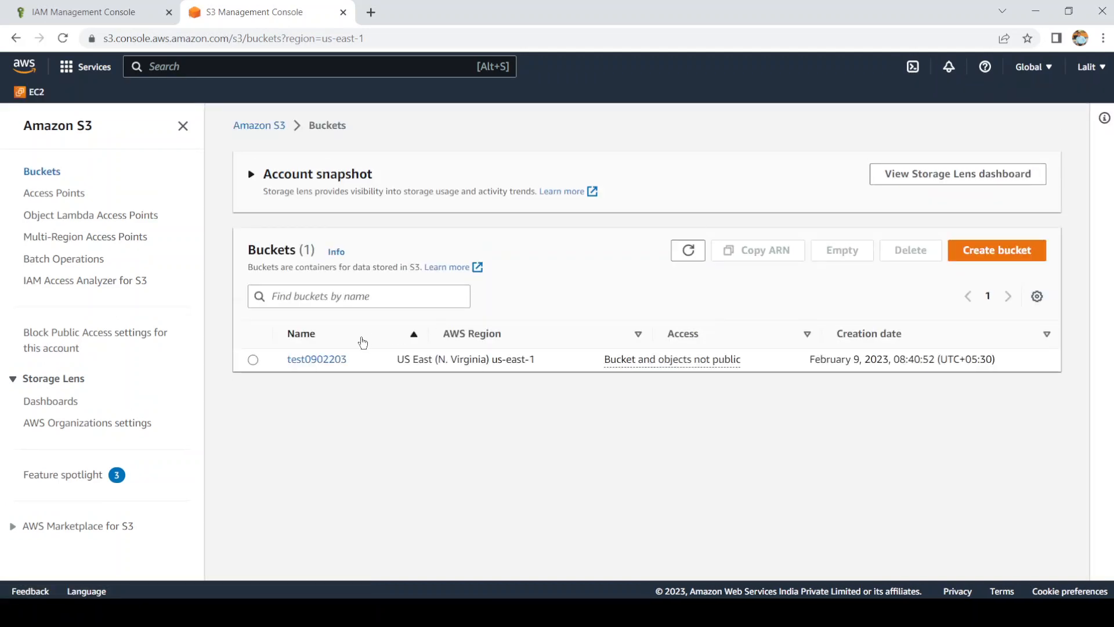
click(82, 7)
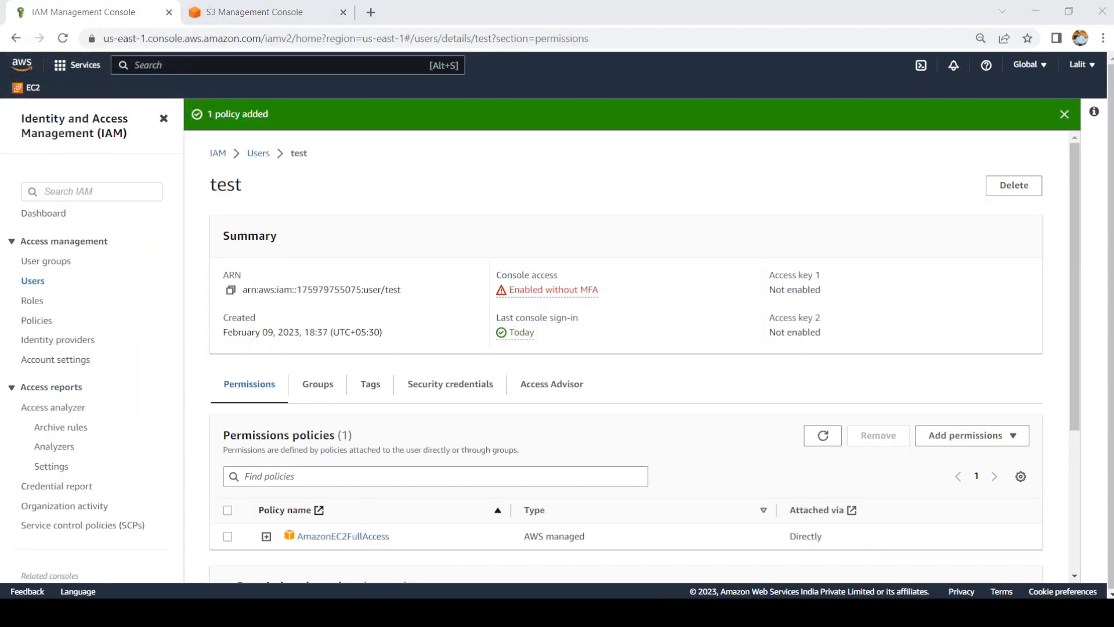
click(284, 613)
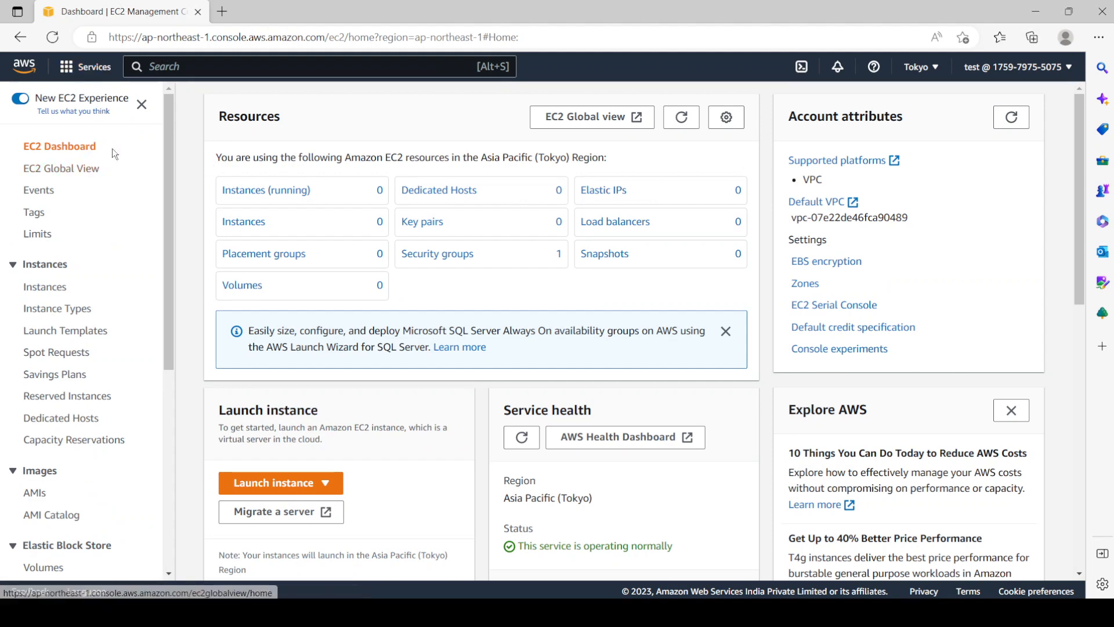
Step: Search the console for 's3' and open S3 as the test user, confirming no buckets are listed
click(208, 74)
text(s3)
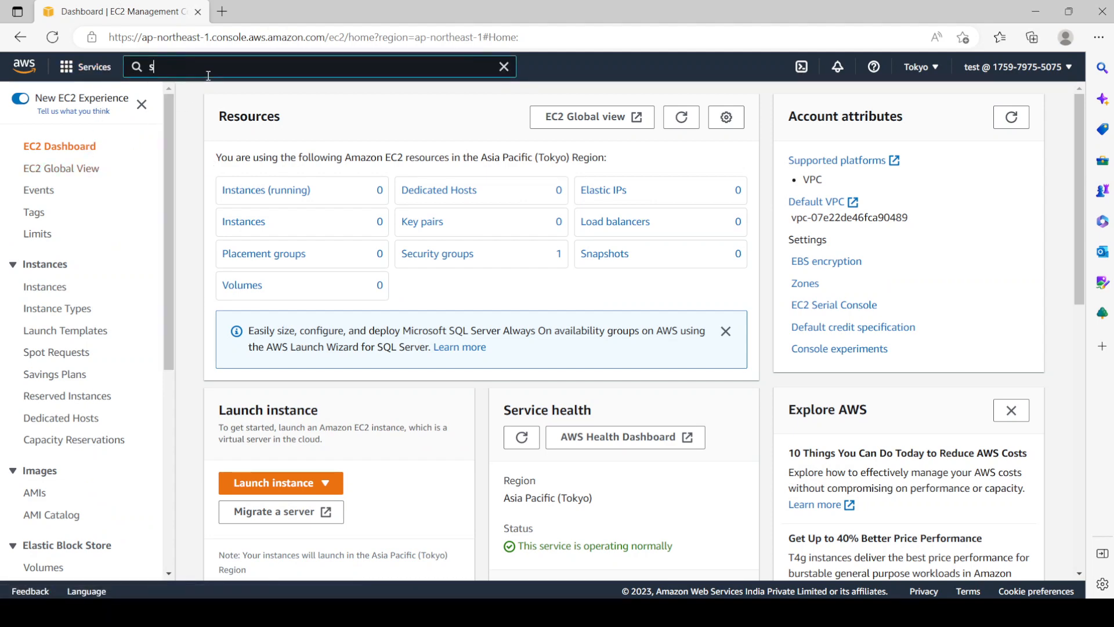
mouse_move(353, 185)
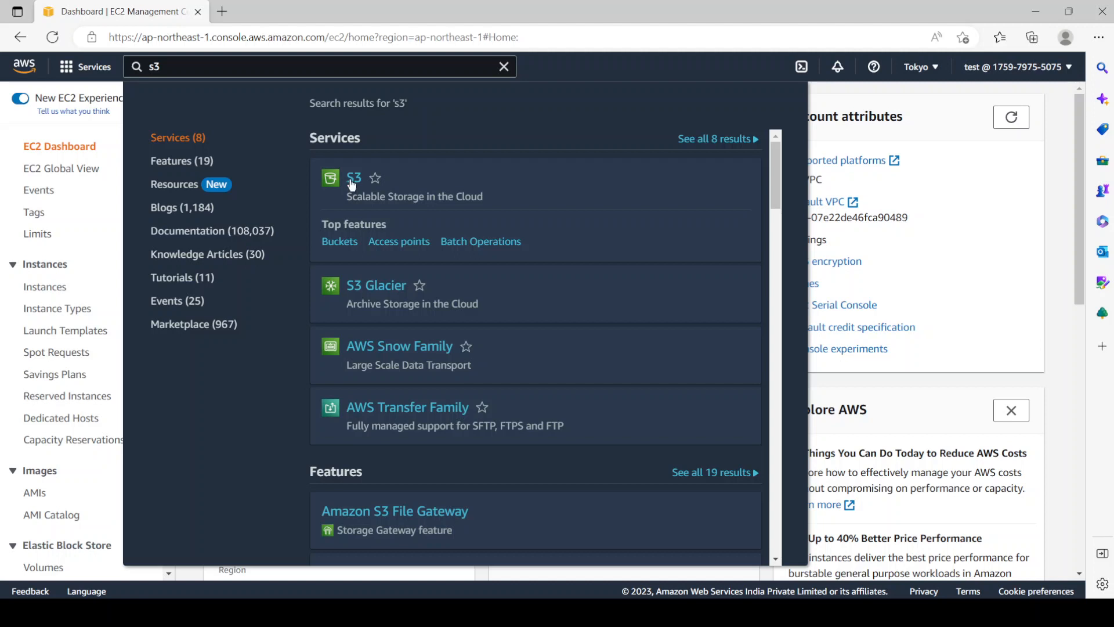
click(350, 179)
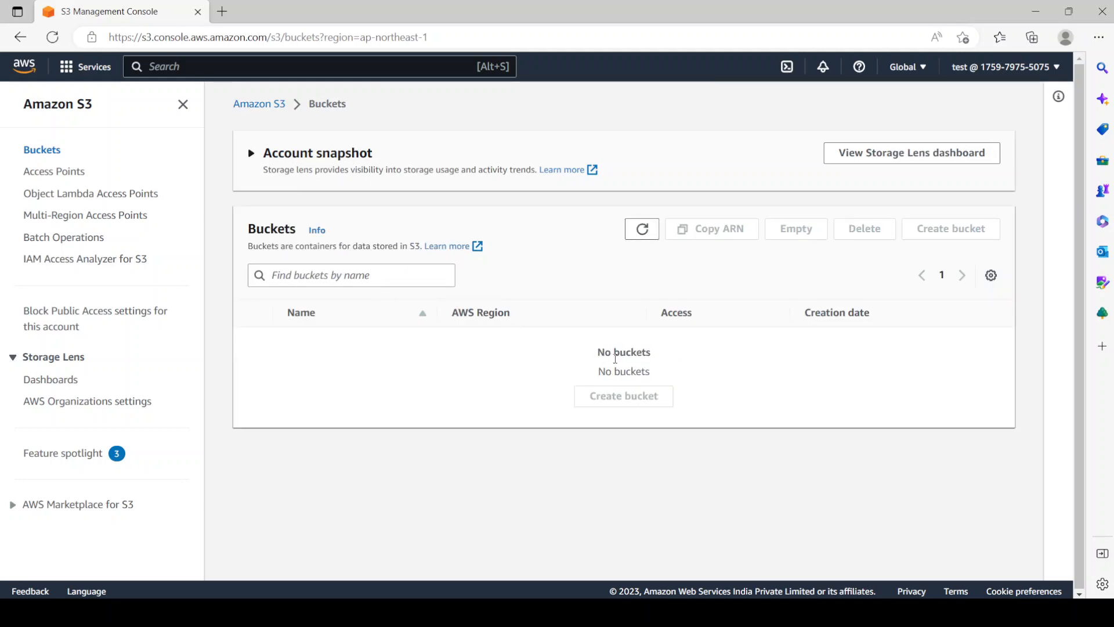
drag(651, 356, 618, 355)
Step: Return to the administrator's IAM window and browse the User groups page
click(444, 614)
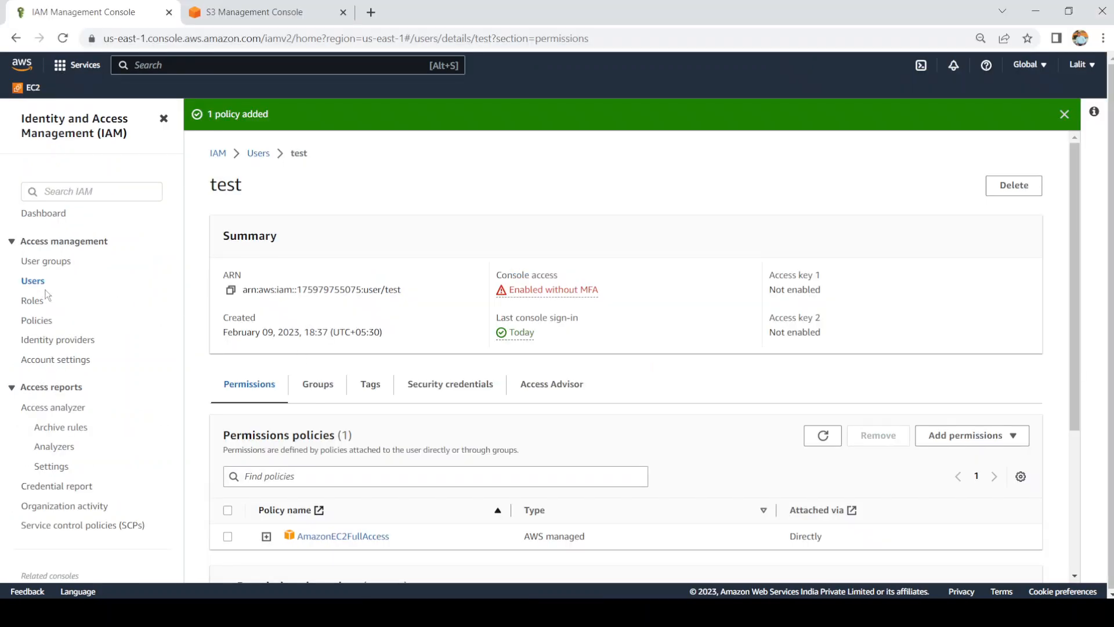
click(65, 266)
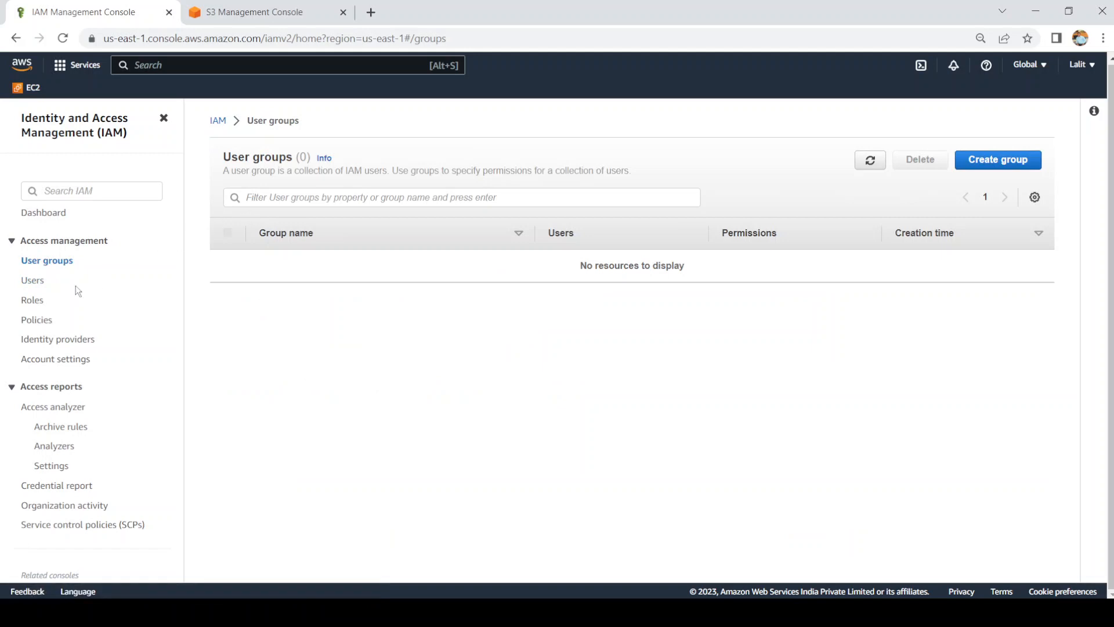
click(305, 199)
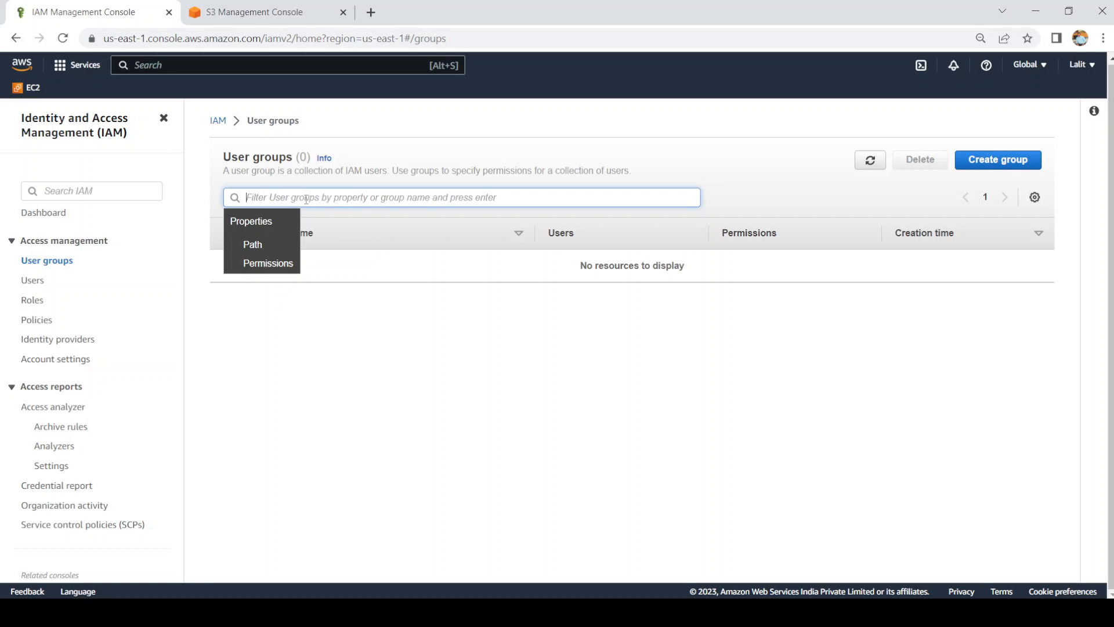
click(307, 172)
double_click(310, 171)
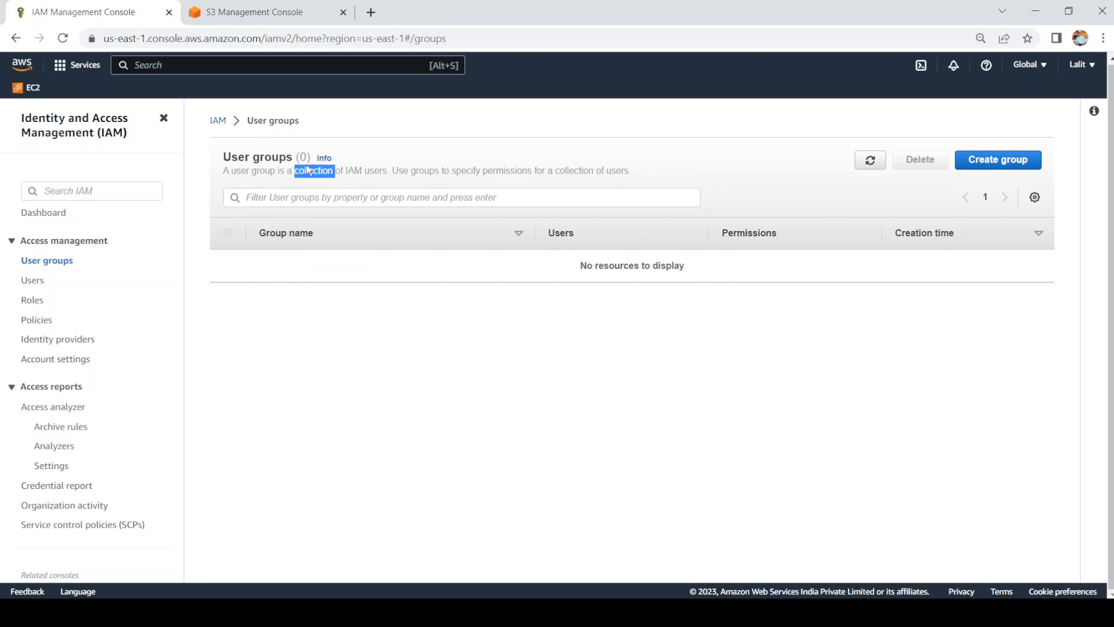
Step: Start a new user group and name it ApplicationUser
click(1020, 161)
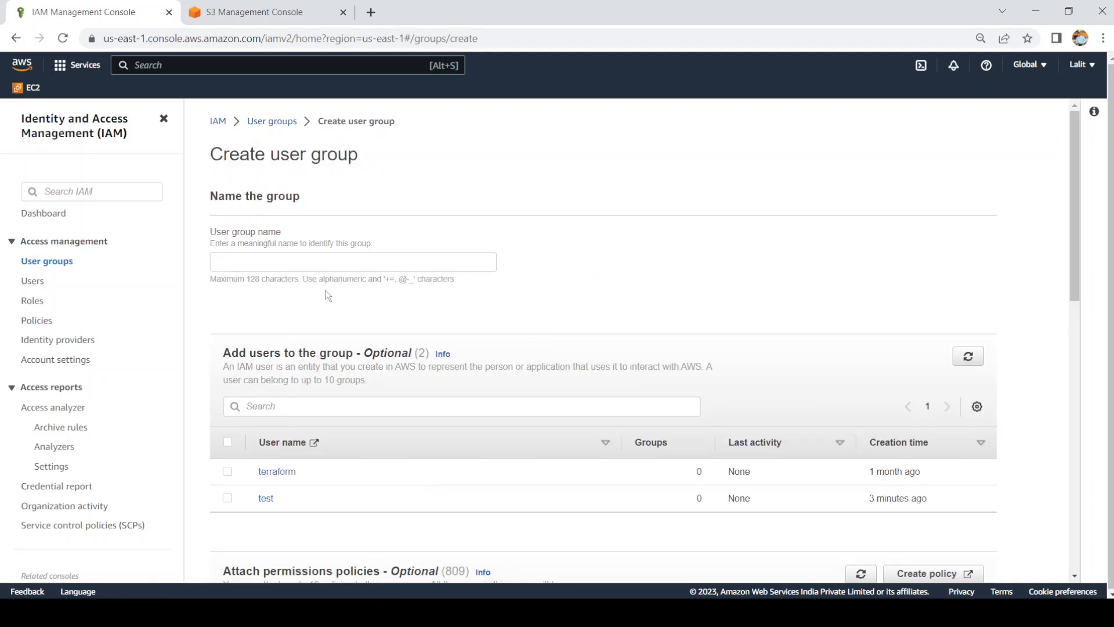
click(329, 263)
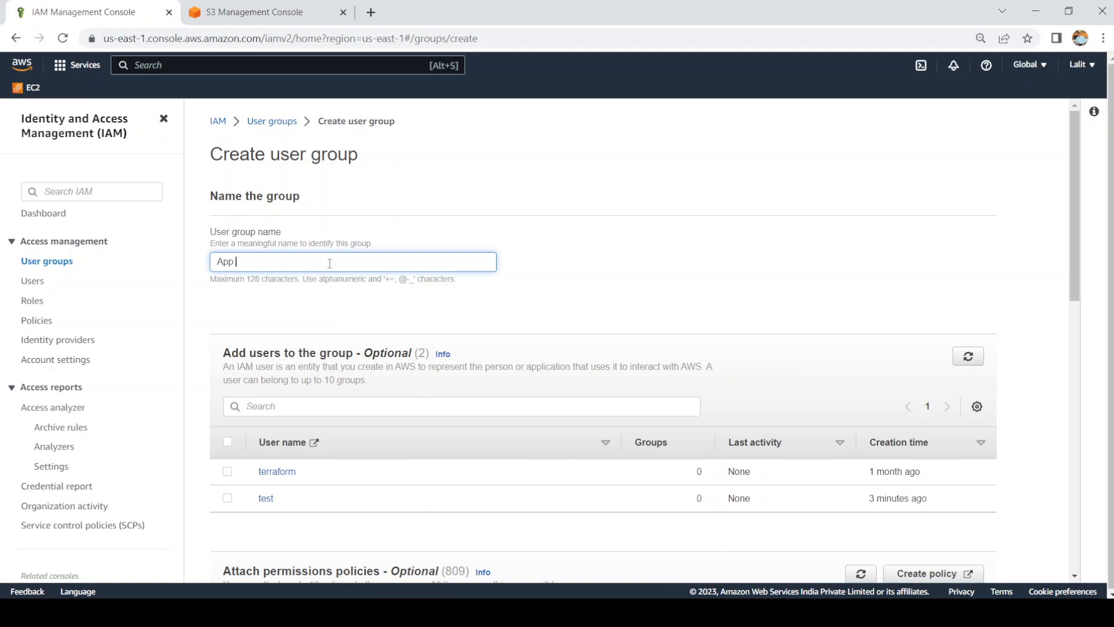
text(Application S)
key(BackSpace)
key(BackSpace)
text(User)
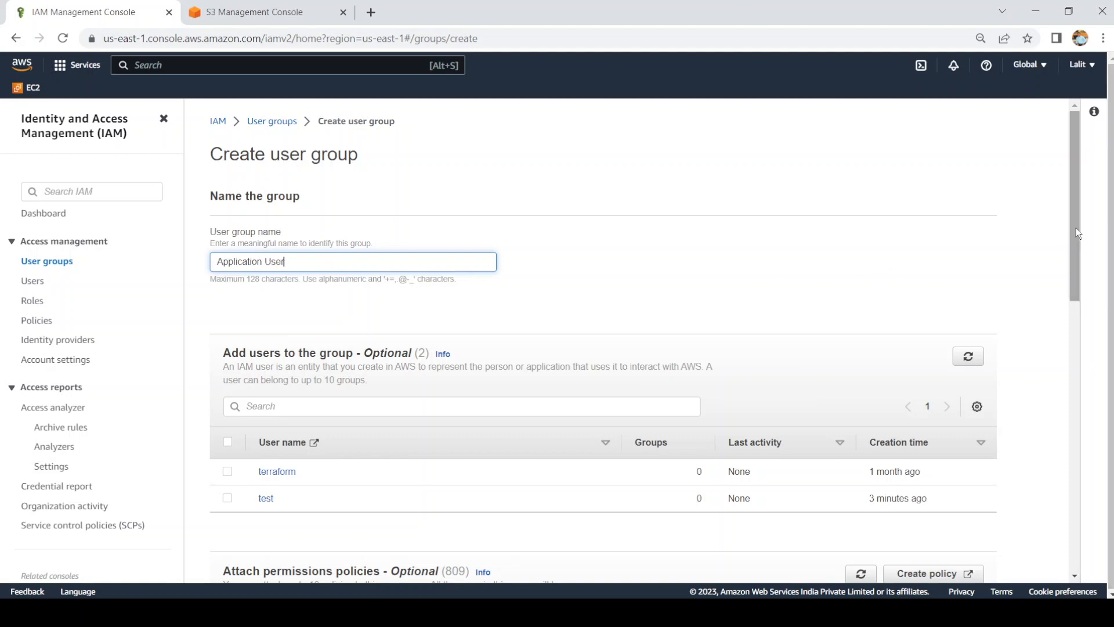
drag(1076, 228, 1081, 398)
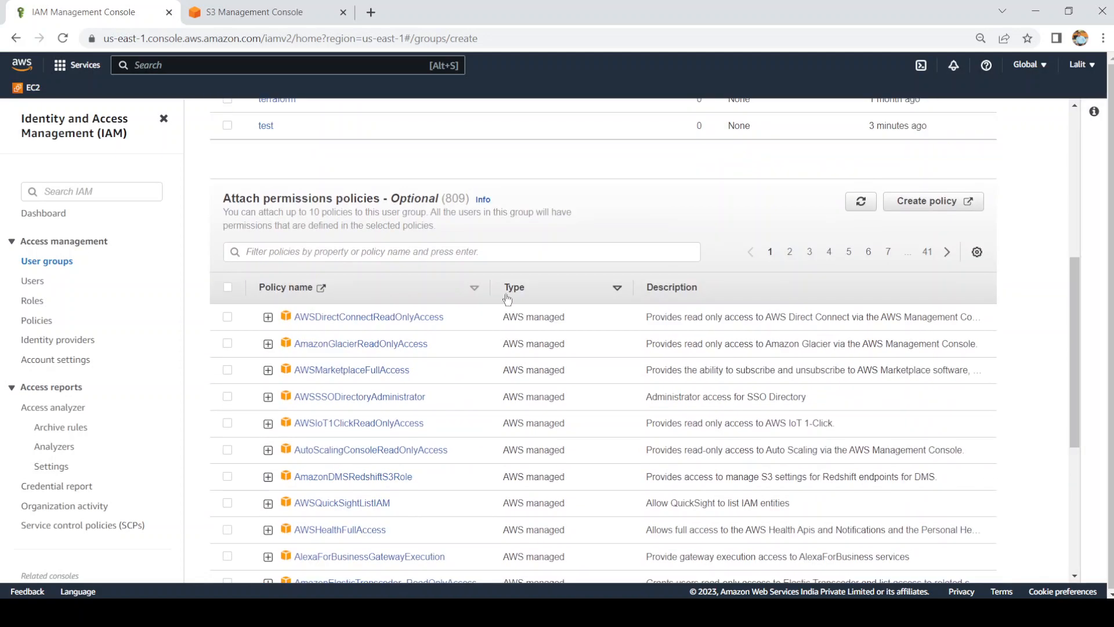
Step: Filter the permissions policies by 's3' and attach AmazonS3FullAccess
click(369, 251)
text(s3)
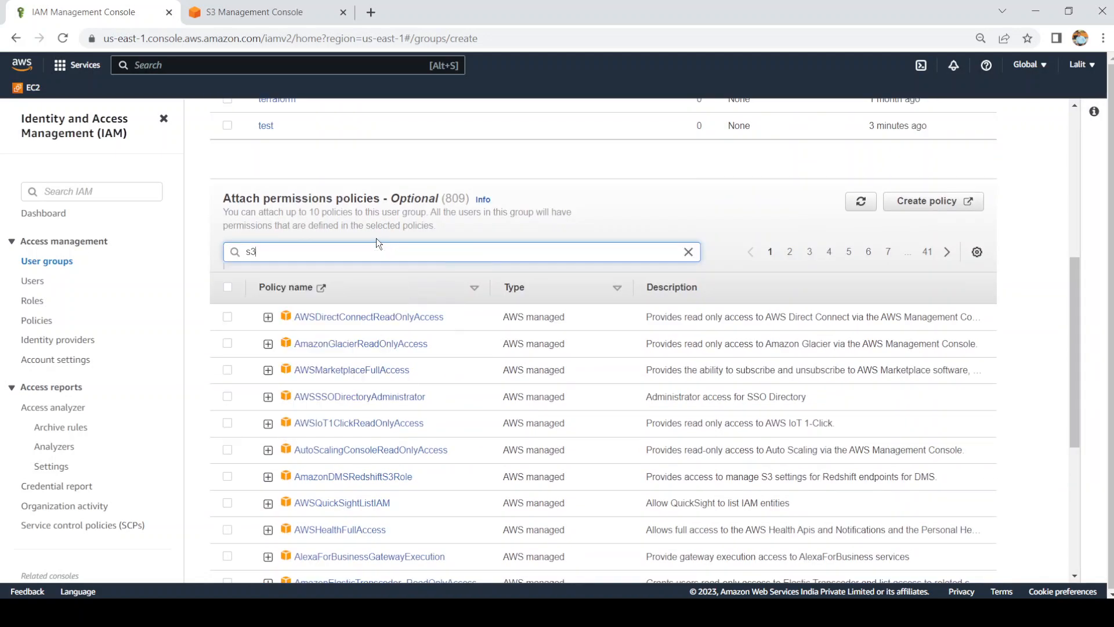
key(Return)
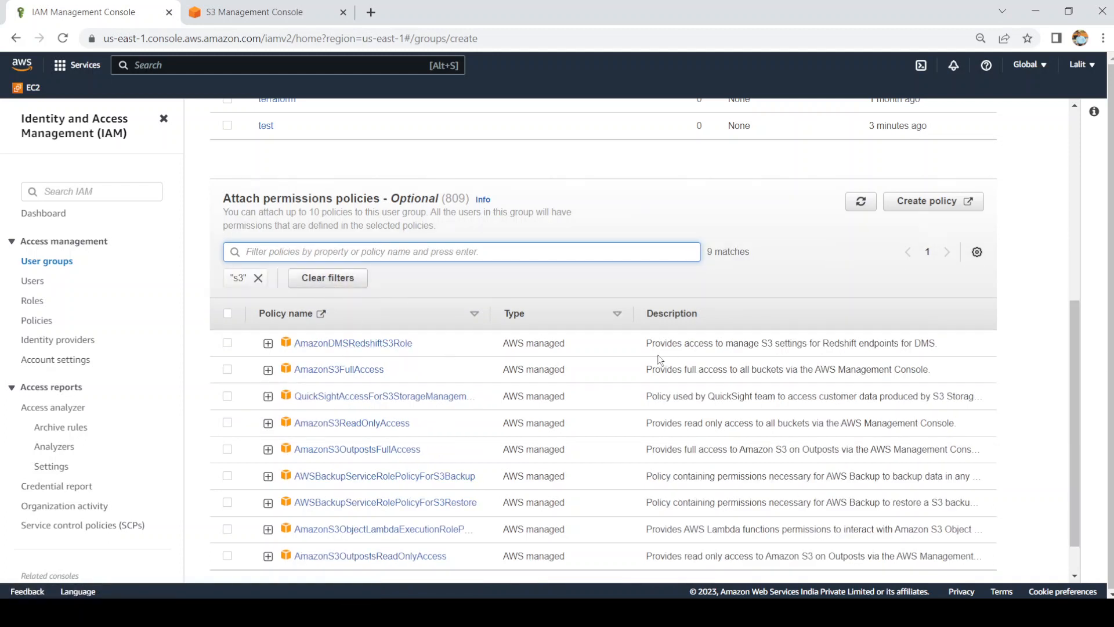
click(228, 373)
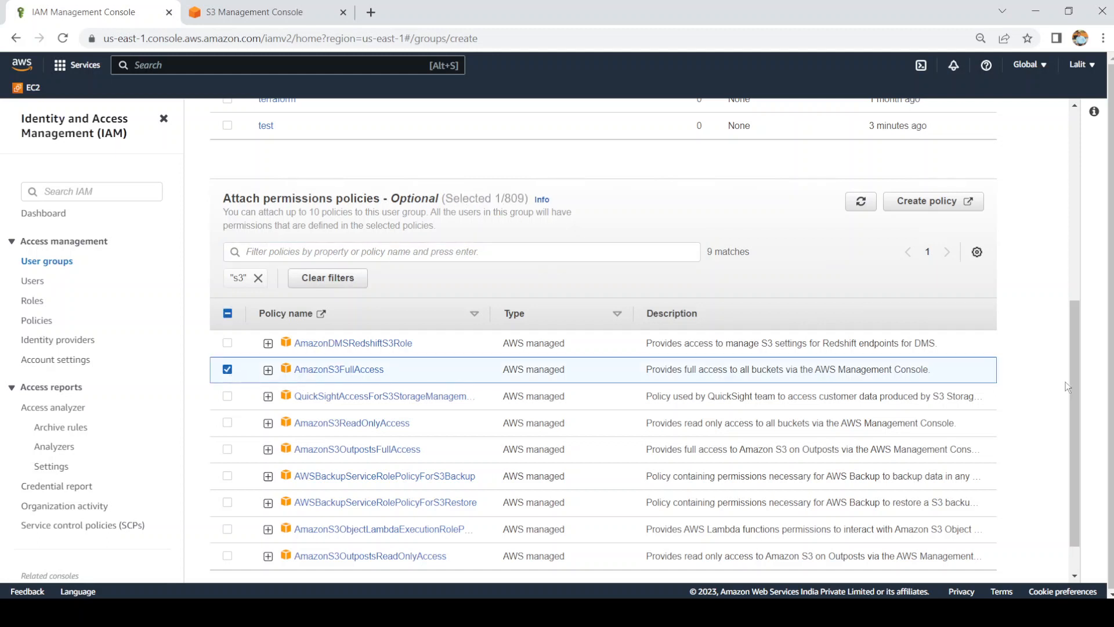
scroll(1071, 391, down, 2)
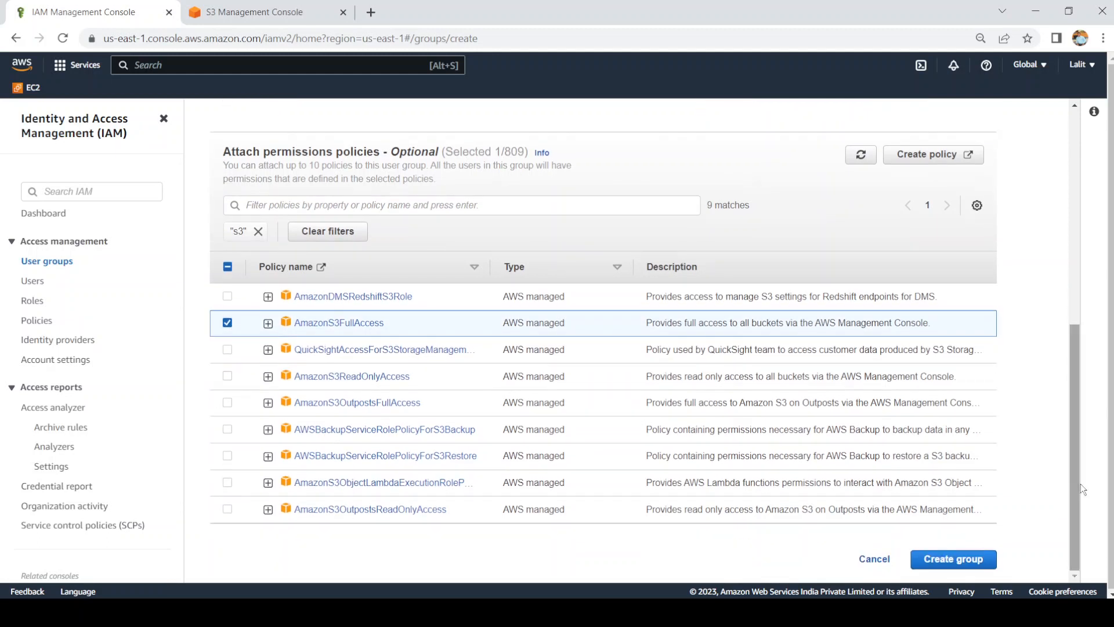
Step: Correct the group name to ApplicationUser without spaces and create the group
click(951, 567)
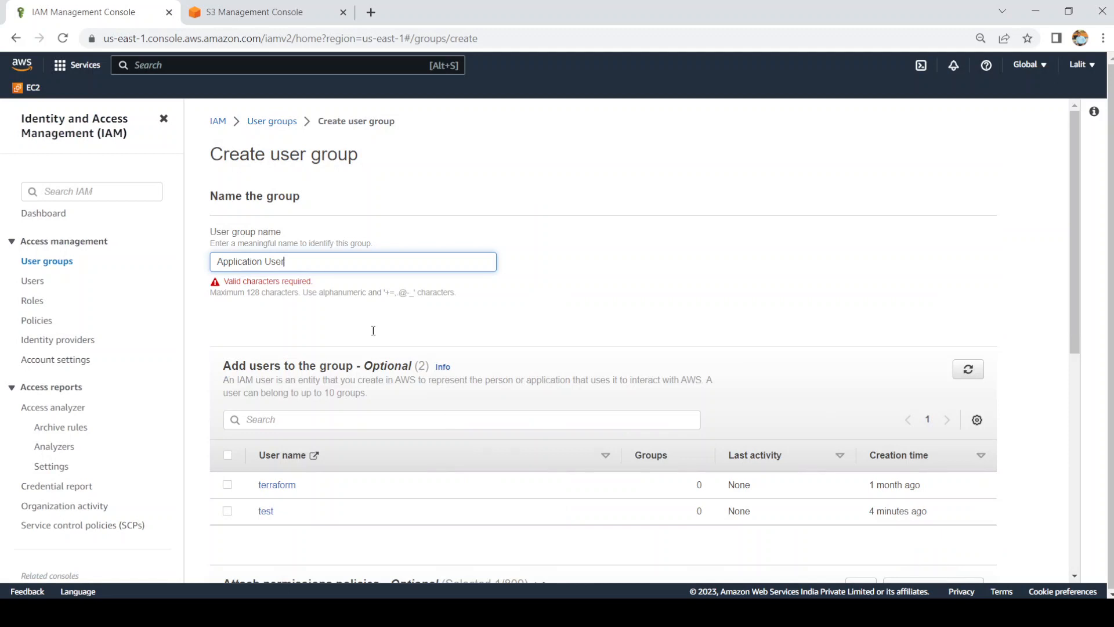
key(BackSpace)
key(BackSpace)
key(BackSpace)
text(User)
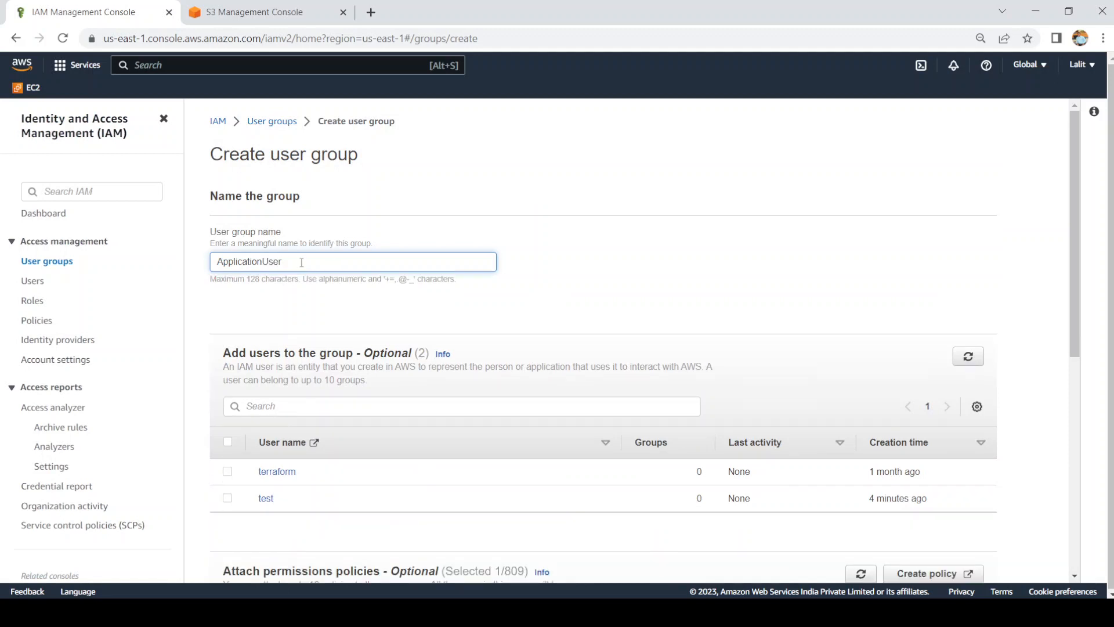
drag(1074, 251, 1074, 466)
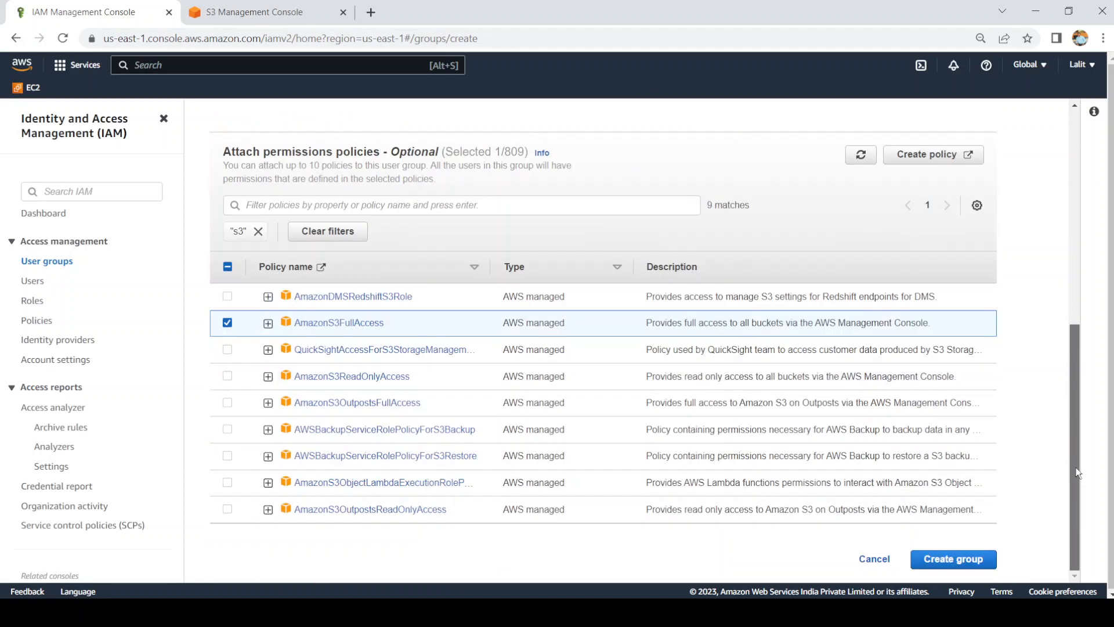
click(951, 559)
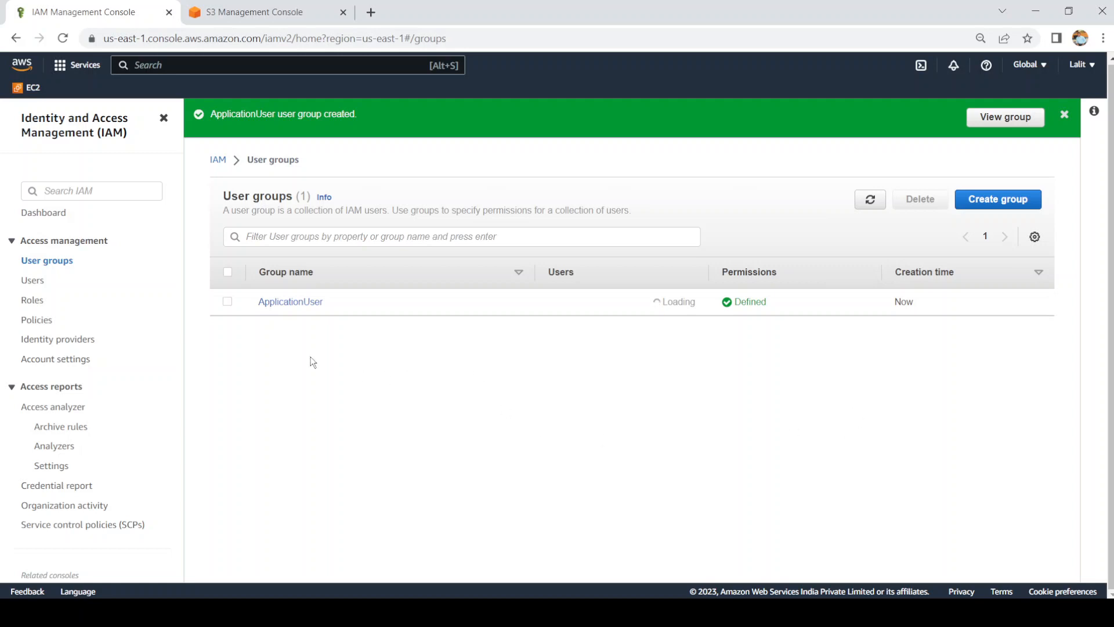
Step: Review the test user, then the ApplicationUser group's permissions and member list
click(35, 281)
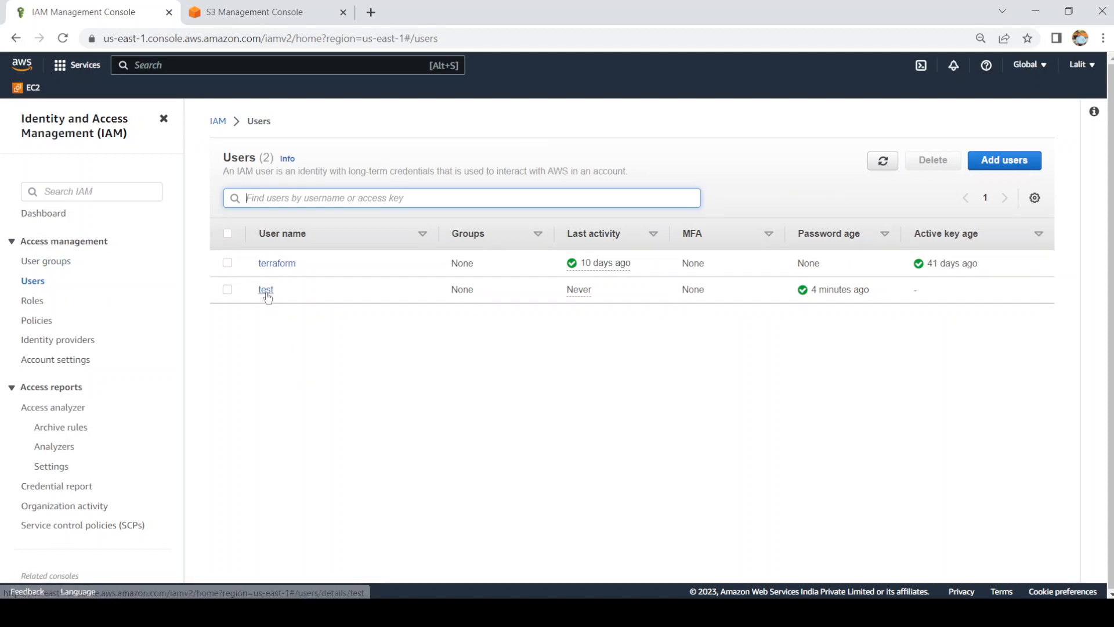
click(266, 293)
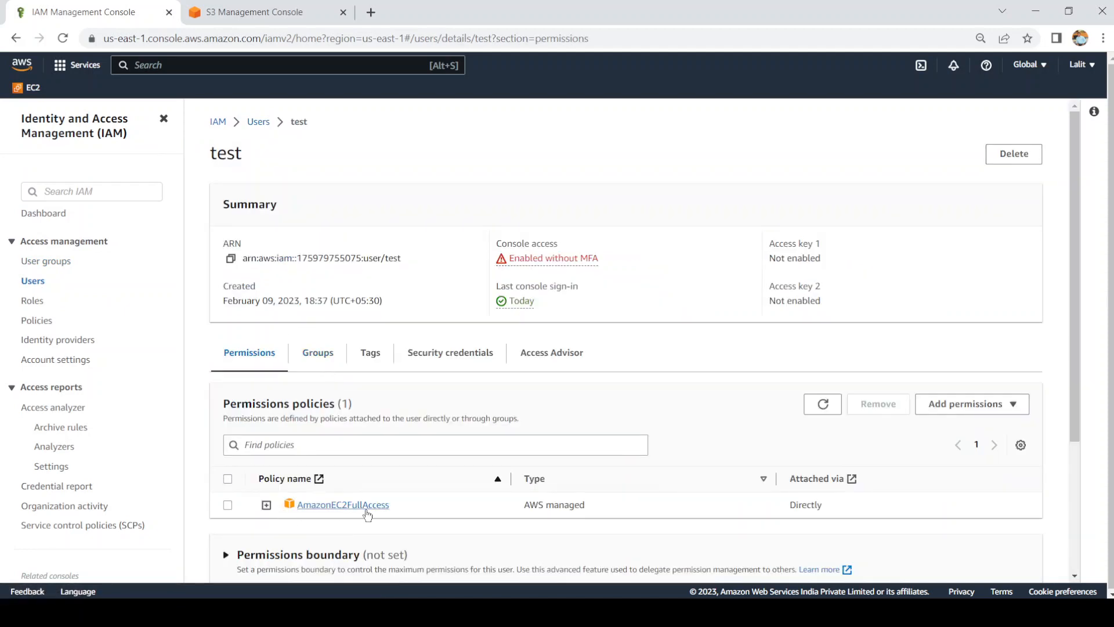
click(62, 267)
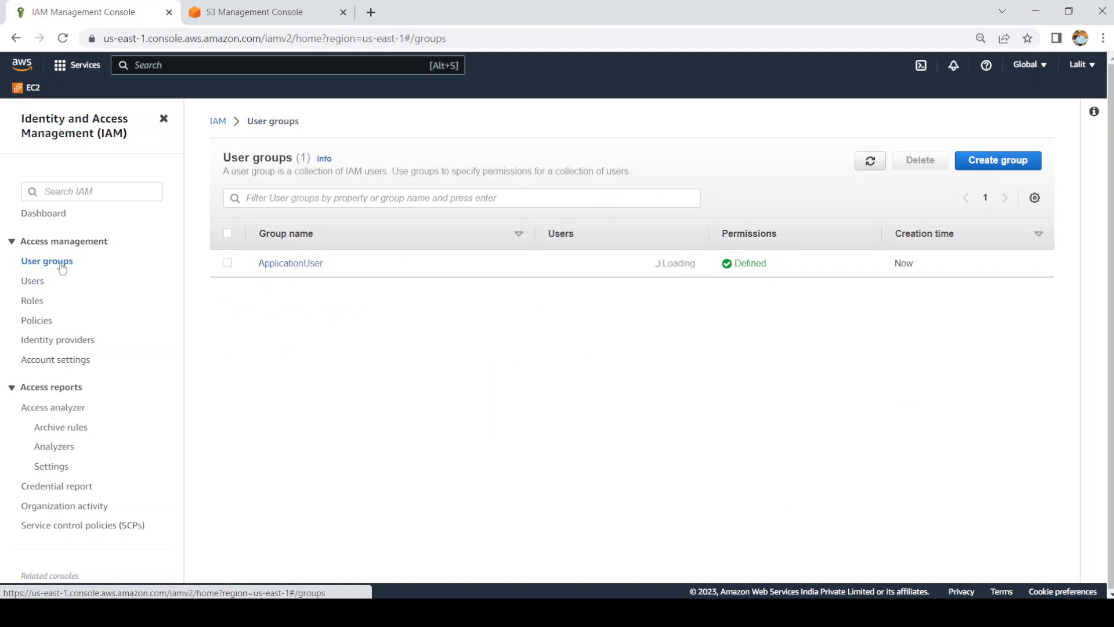
click(310, 266)
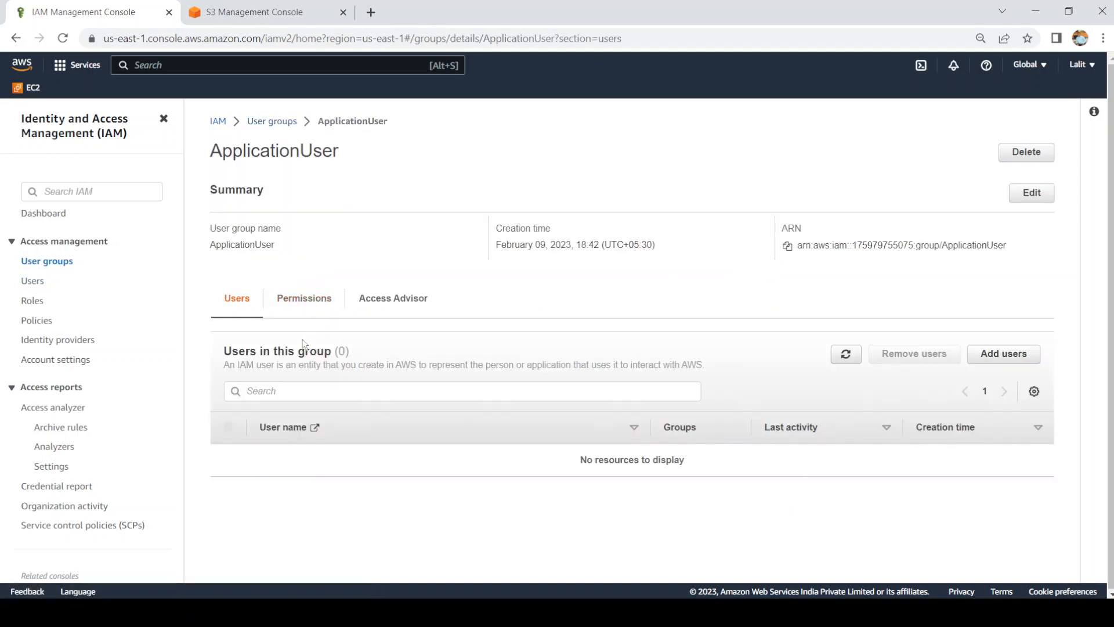
click(315, 309)
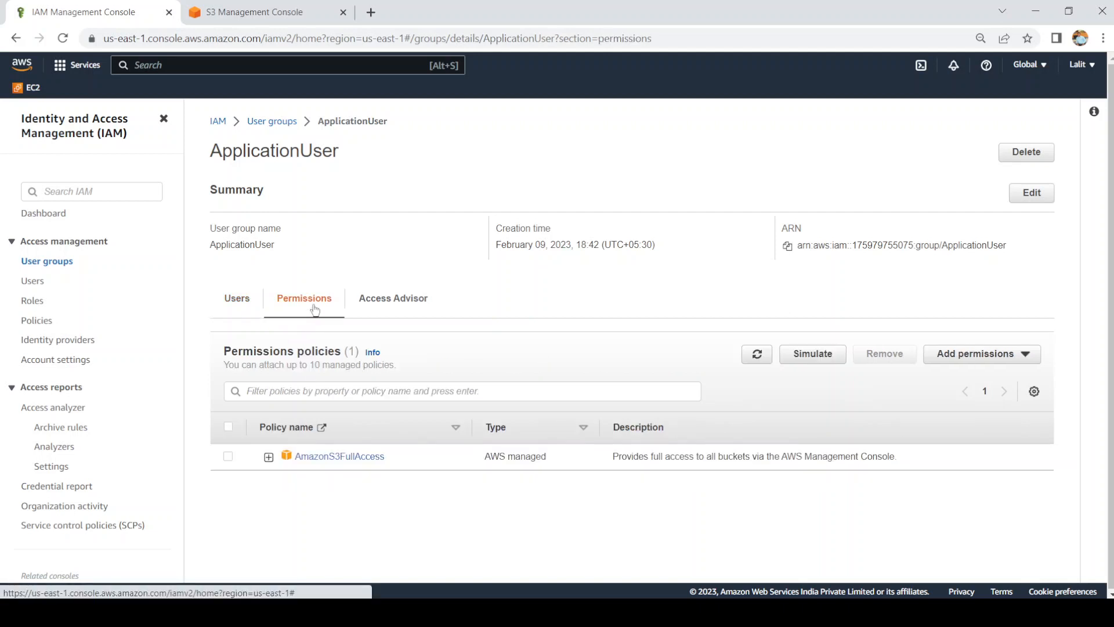
click(249, 303)
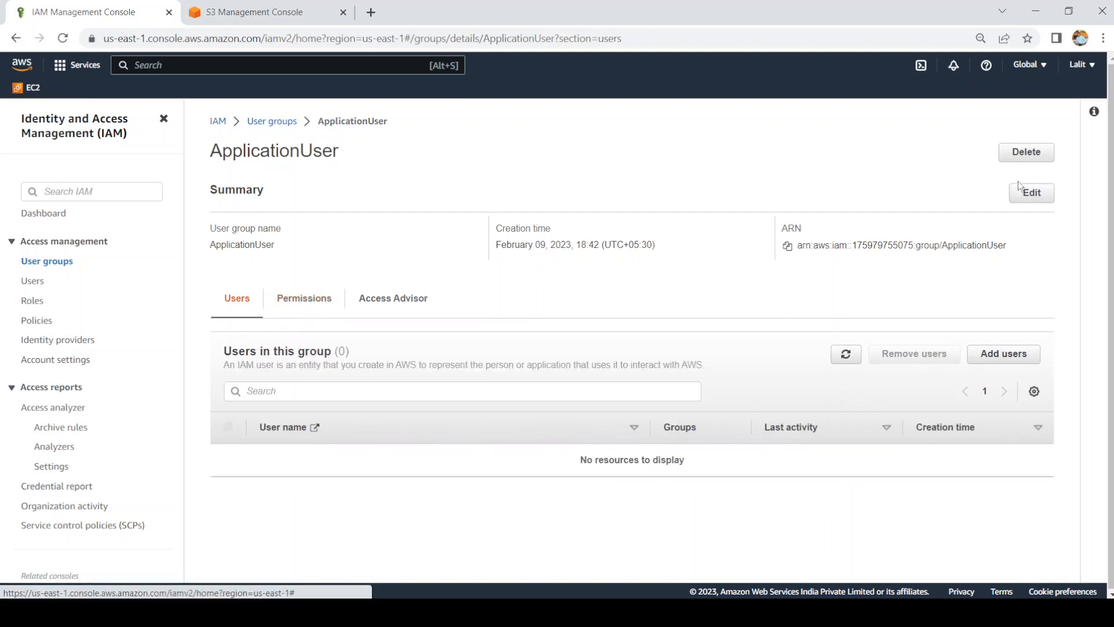
Step: Add user test to ApplicationUser and confirm it inherits the S3 policy on its Permissions tab
click(1001, 365)
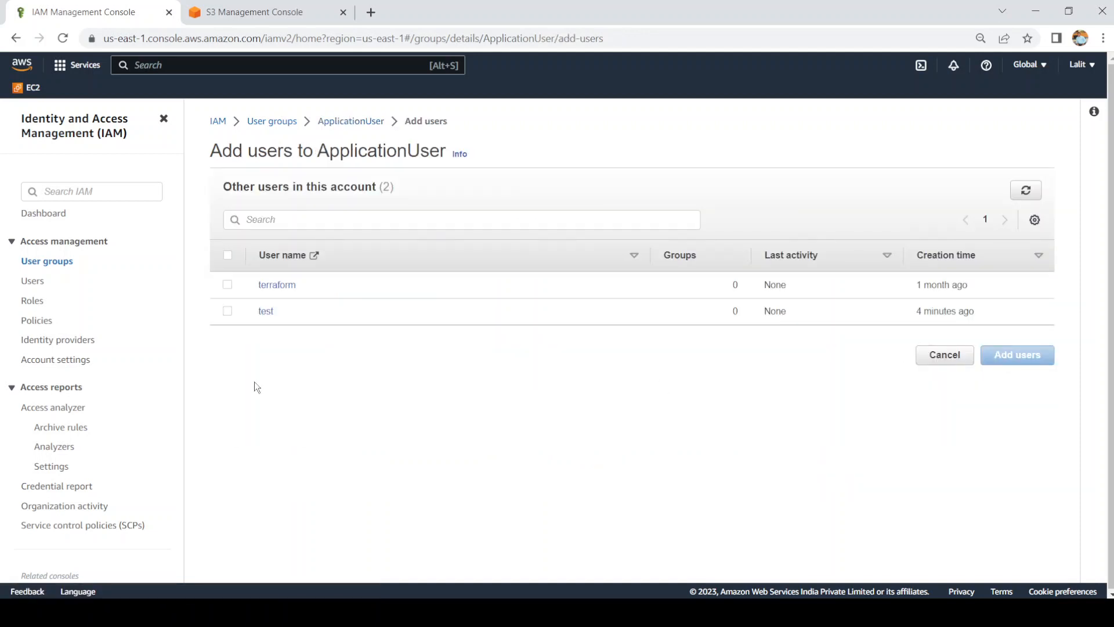
click(228, 311)
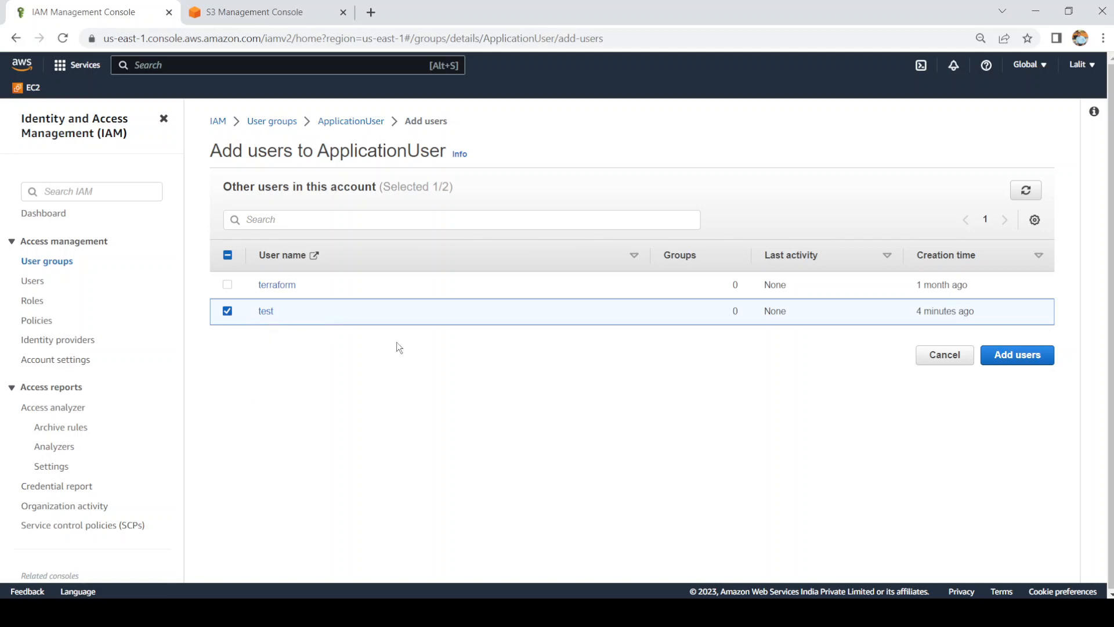
click(1037, 357)
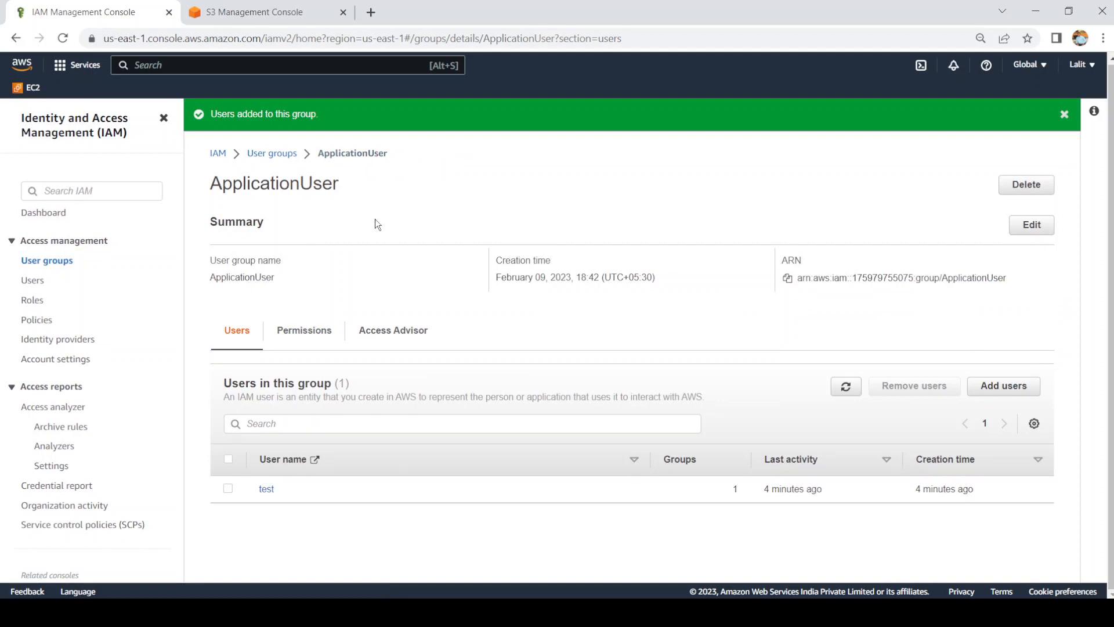
click(35, 282)
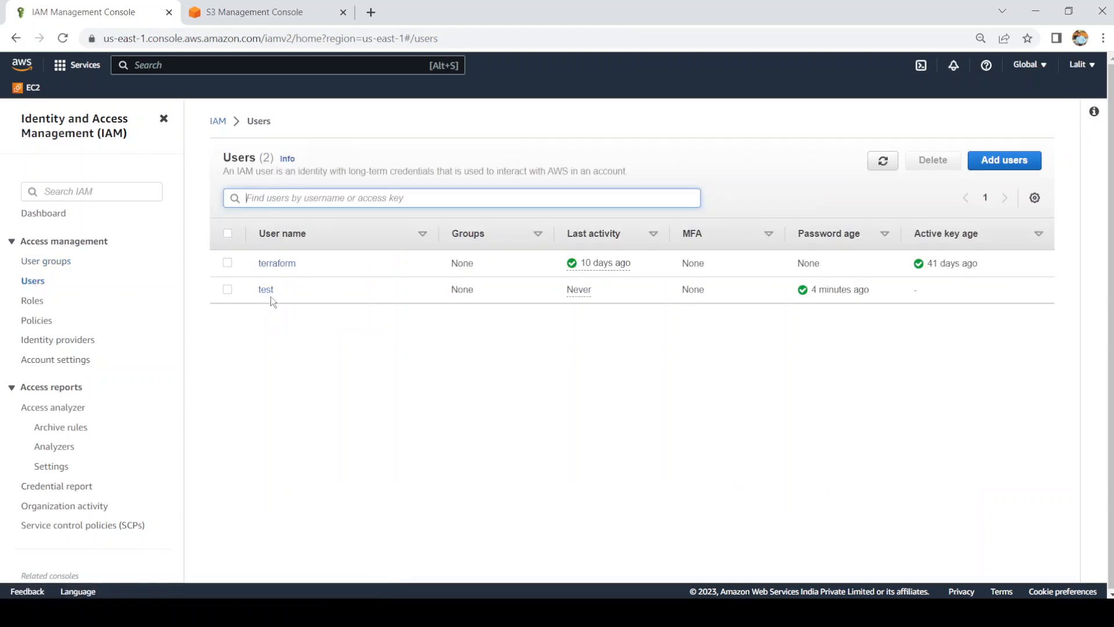
click(266, 293)
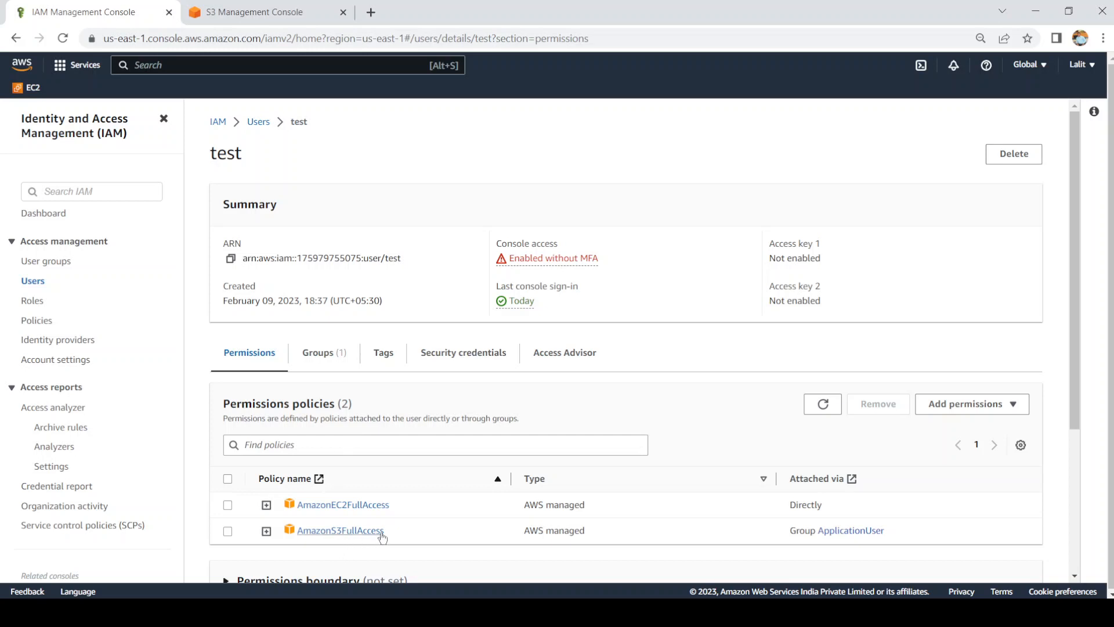
drag(392, 533, 348, 533)
Step: Refresh the test user's S3 bucket list so bucket test0902203 appears
mouse_move(300, 613)
click(290, 566)
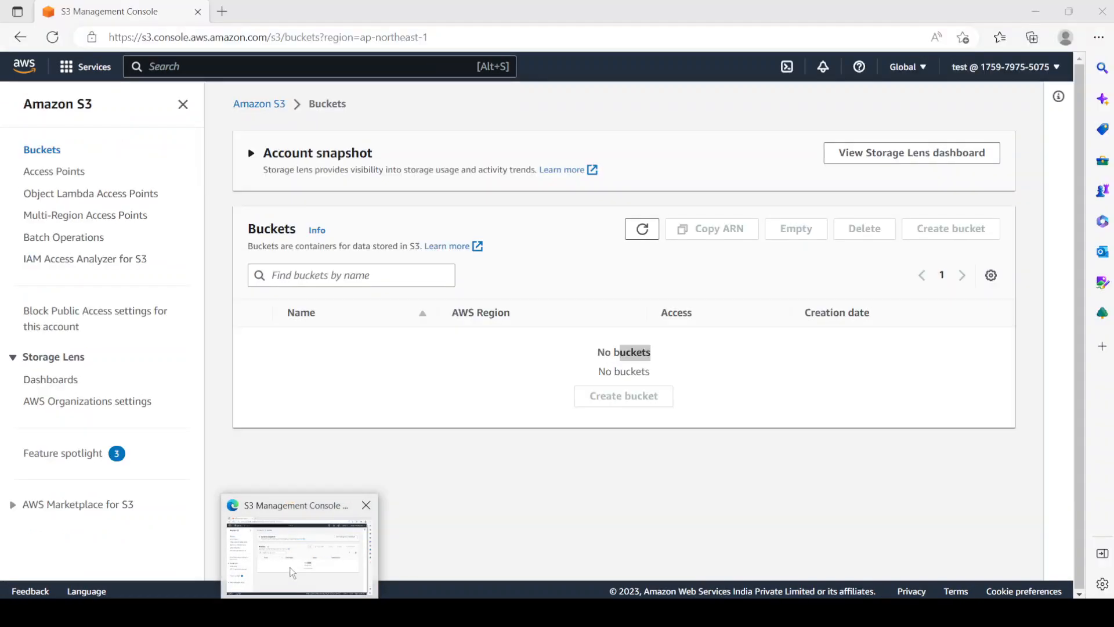
click(642, 233)
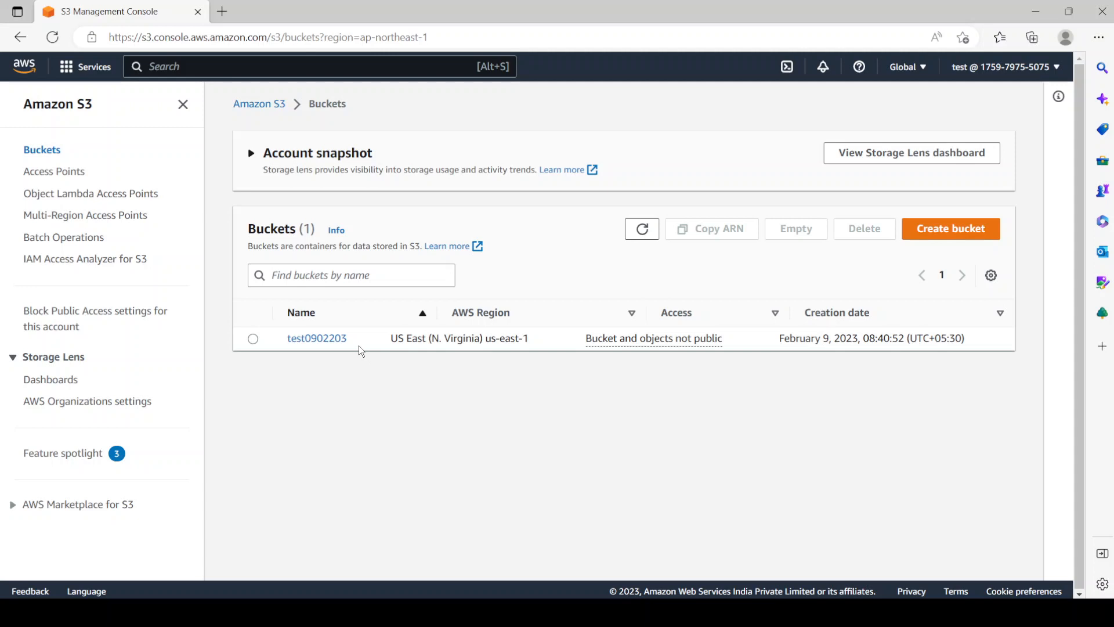
drag(358, 346, 298, 343)
click(304, 384)
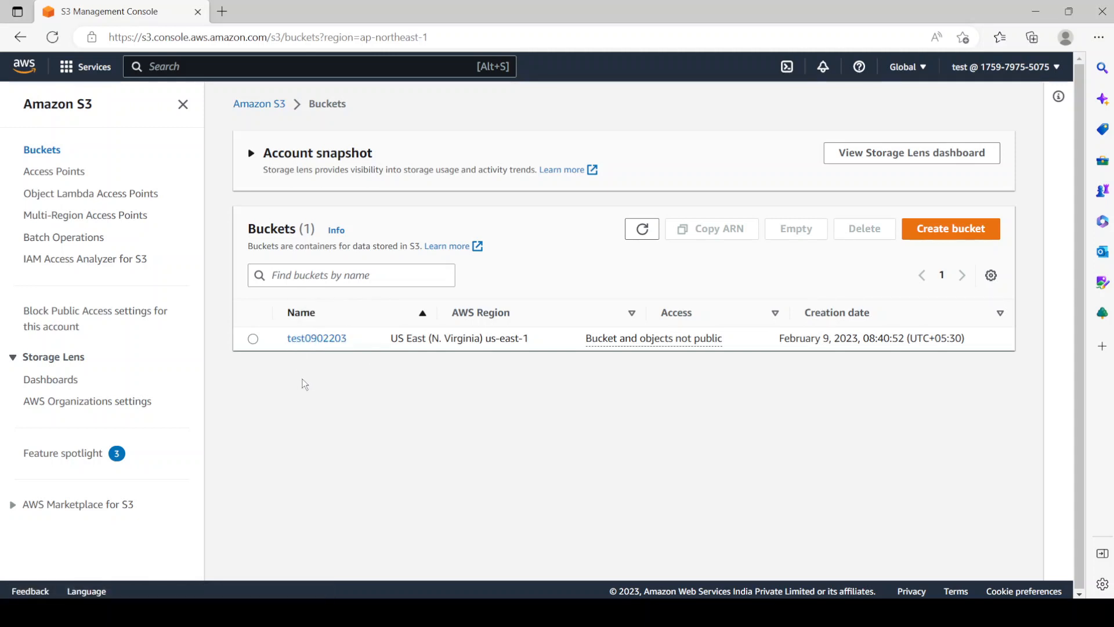